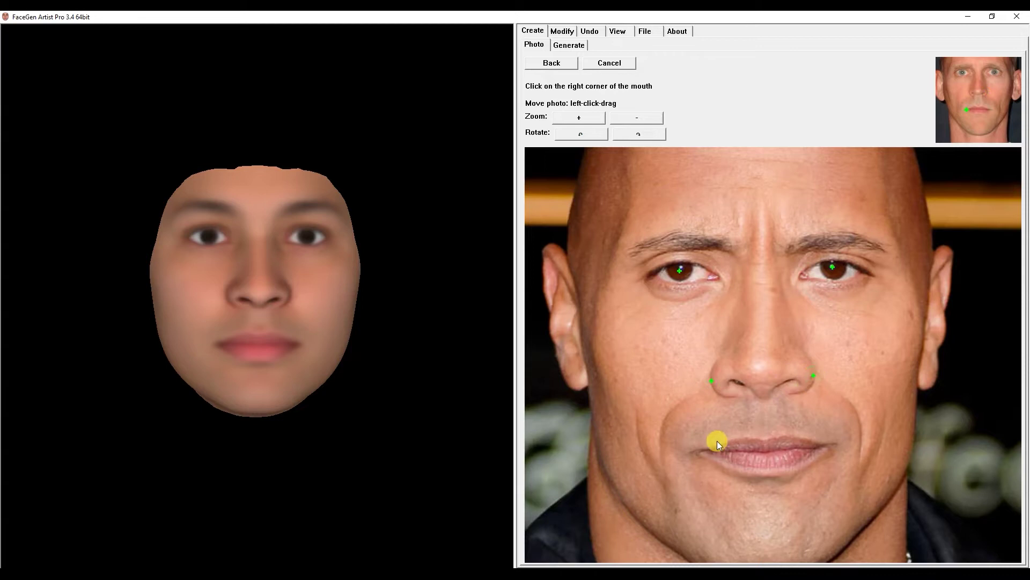
Place the remaining markers on the face photo: mouth corners, bottom of the chin, jawbone corners and outer face edges
left_click(820, 449)
left_click_drag(822, 449, 761, 354)
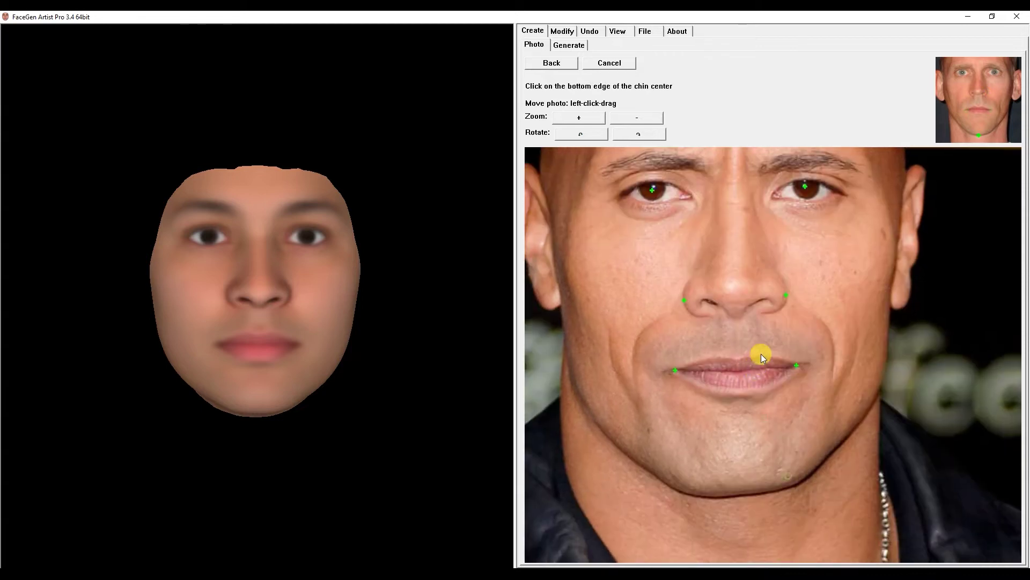
left_click(741, 496)
left_click(565, 361)
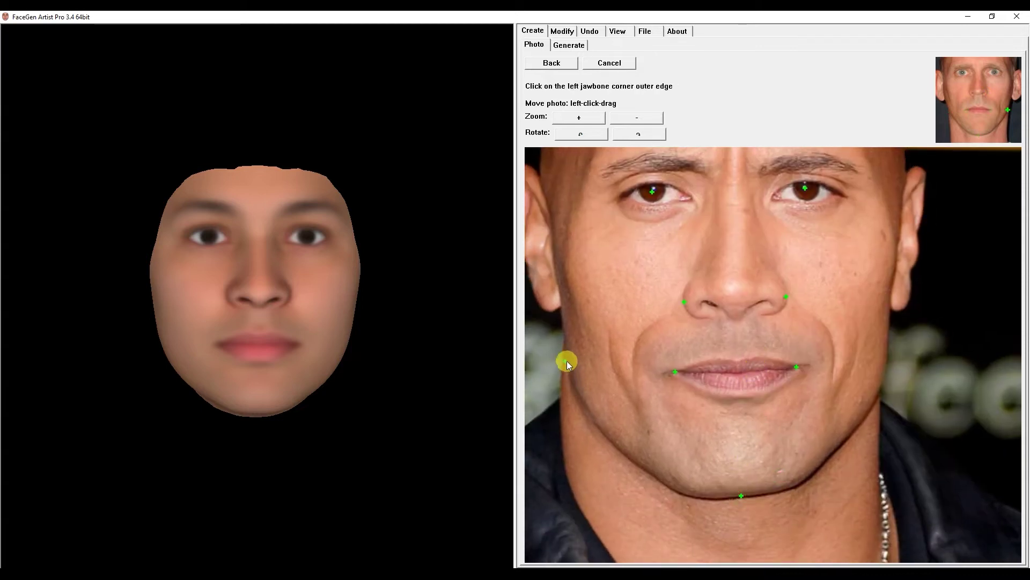
left_click(882, 374)
left_click(897, 248)
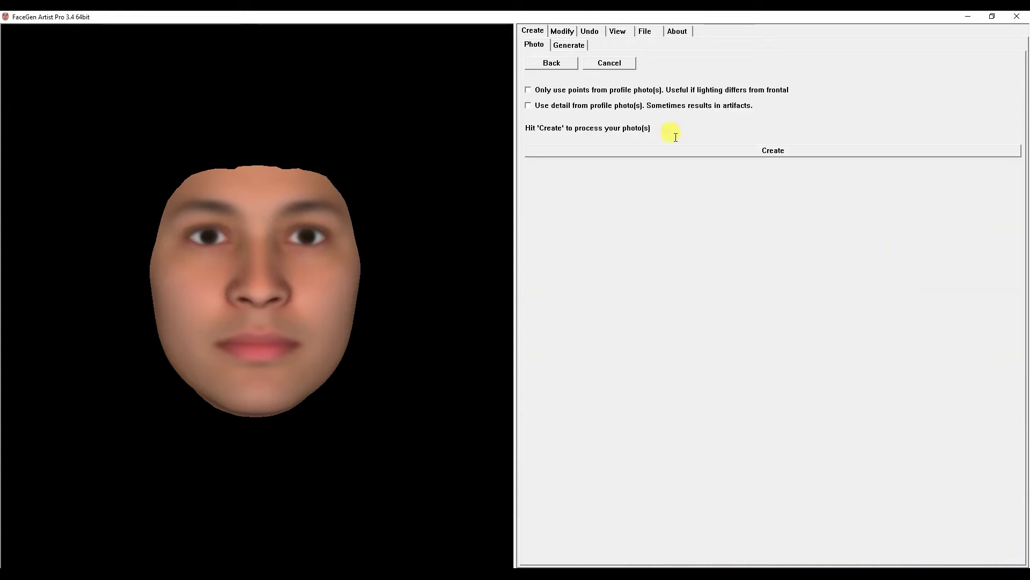
Toggle the two profile-photo options and create the 3D face from the marked photo
left_click(628, 89)
left_click(623, 105)
left_click(658, 154)
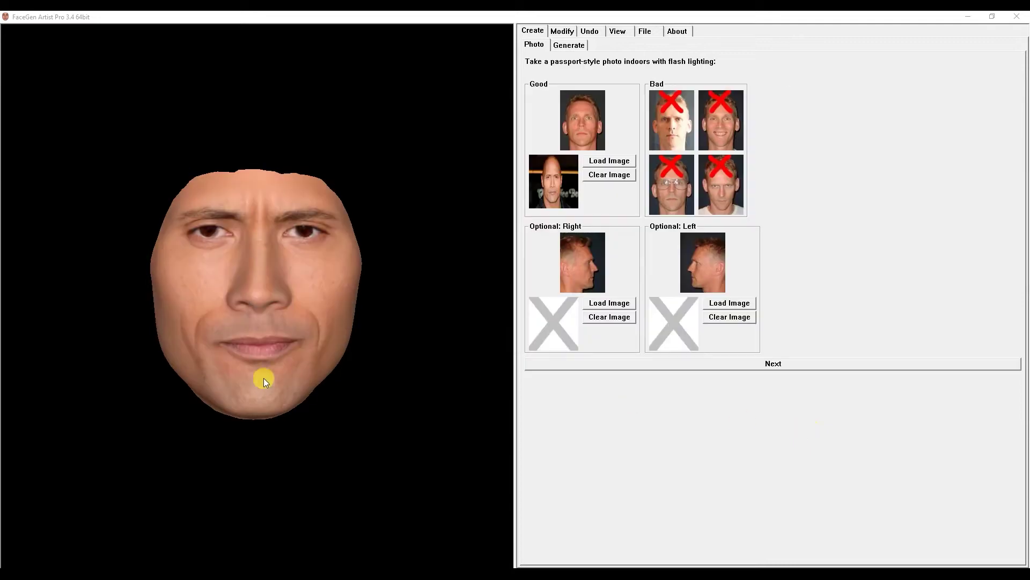
left_click_drag(264, 379, 253, 381)
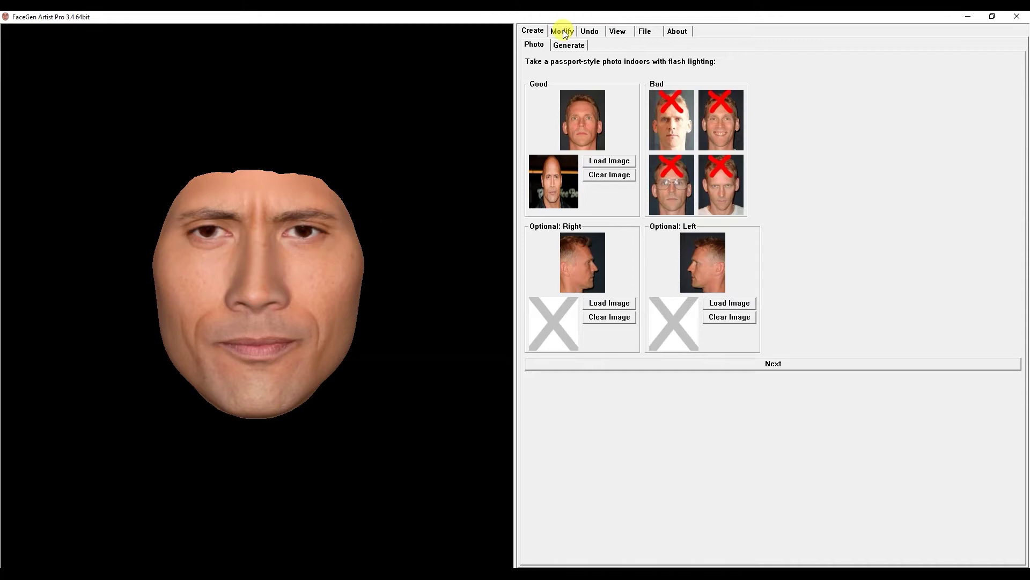
Export the face as a Genesis 8 Male mesh in the group /People/FaceGen with the parameter name Dwayne Johnson
left_click(645, 33)
left_click(564, 45)
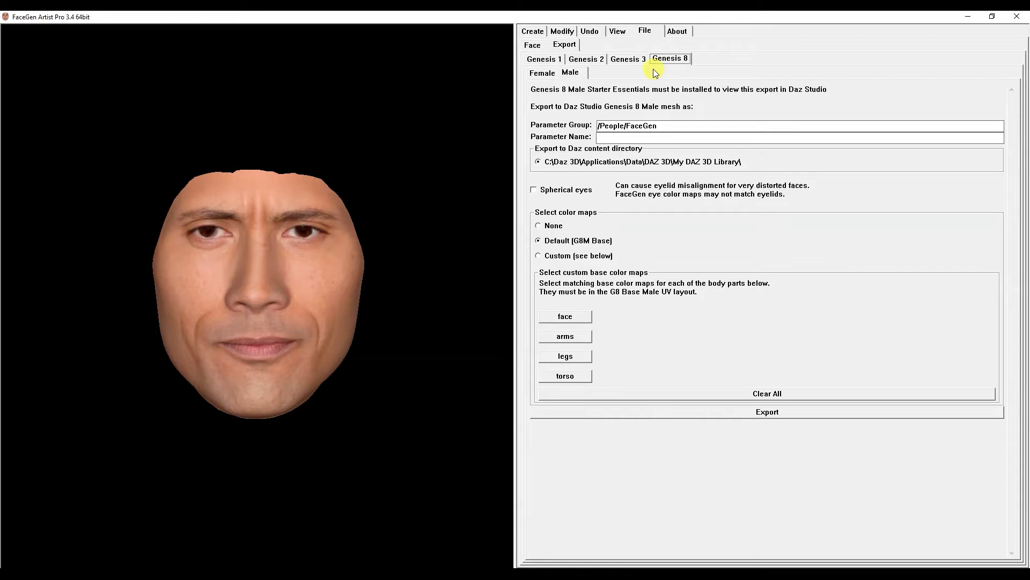
left_click(655, 137)
type("Dwayne Johnson")
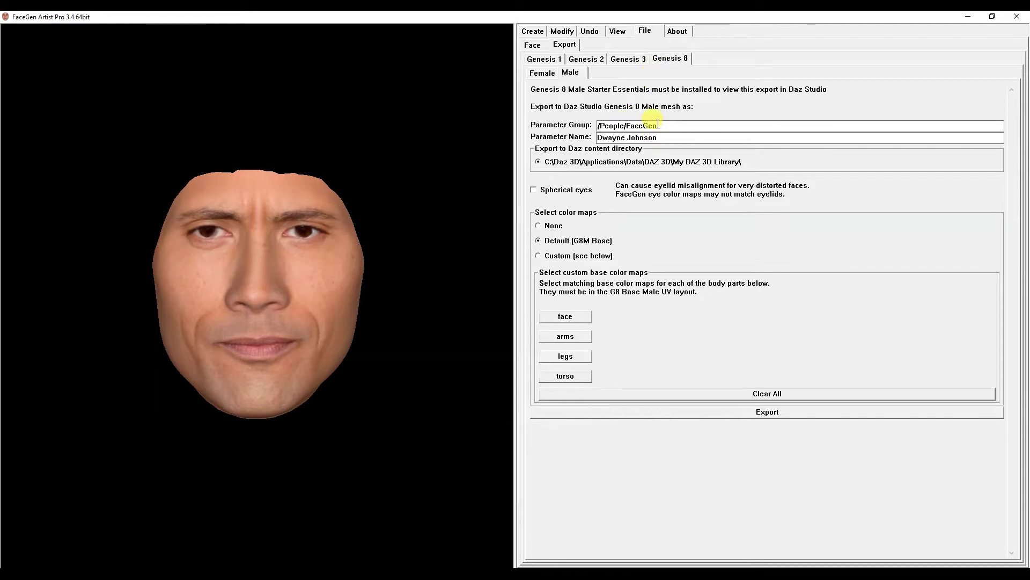
left_click_drag(670, 125, 573, 125)
left_click(686, 126)
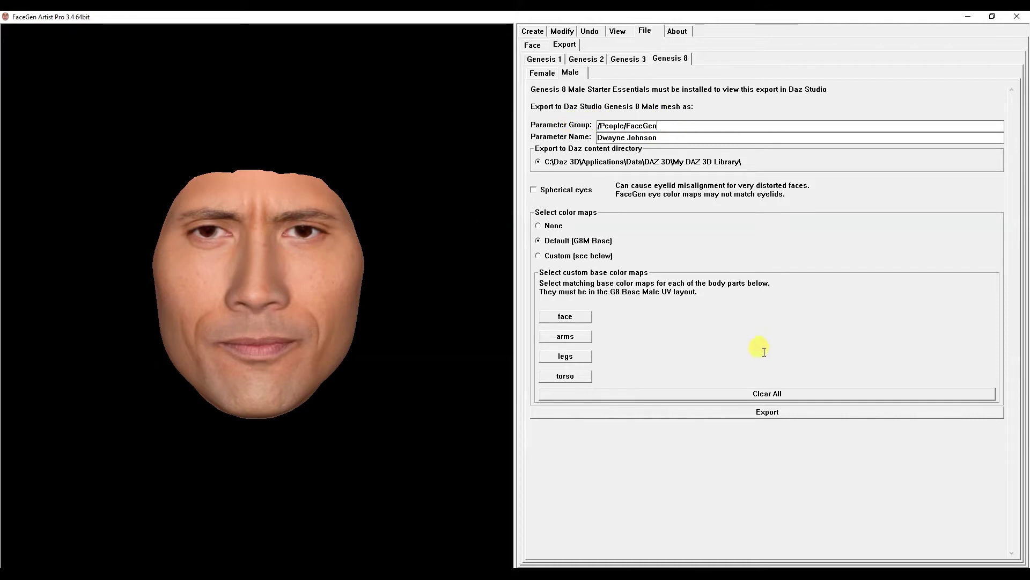
left_click(762, 413)
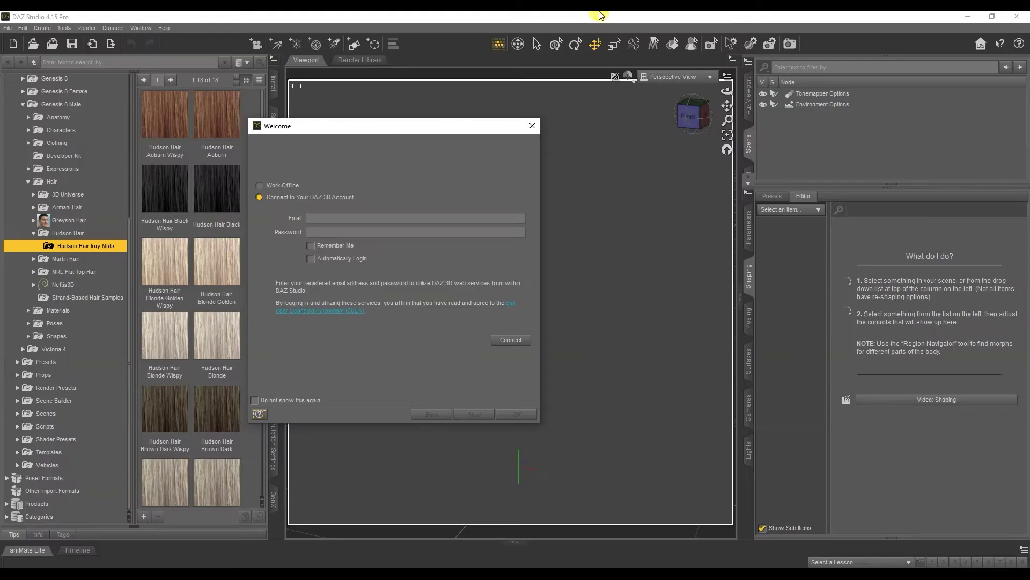
In DAZ Studio, dismiss the welcome dialog, load the Genesis 8 Basic Male figure and preview it with Iray
left_click(534, 122)
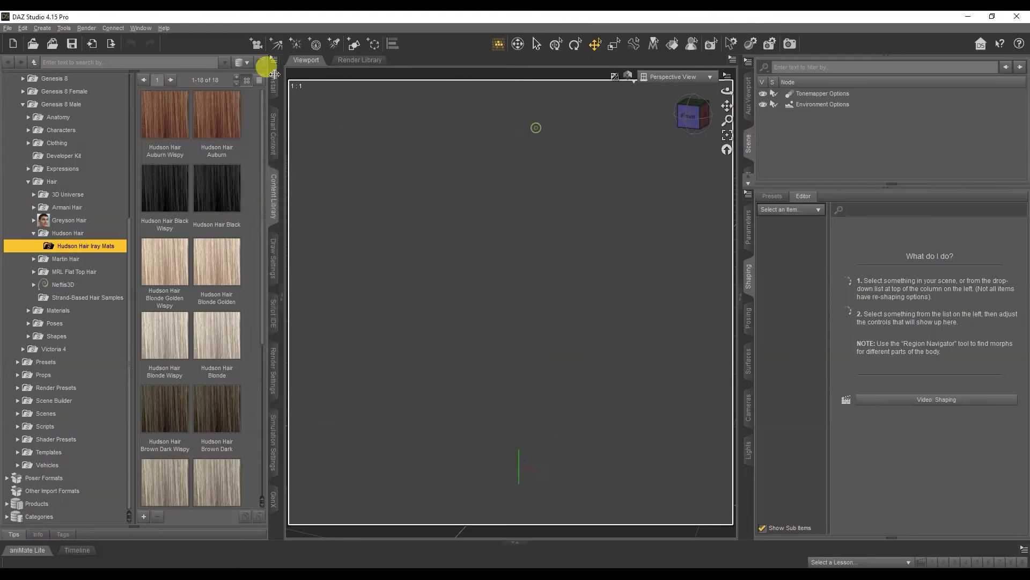
scroll(73, 193, "up", 2)
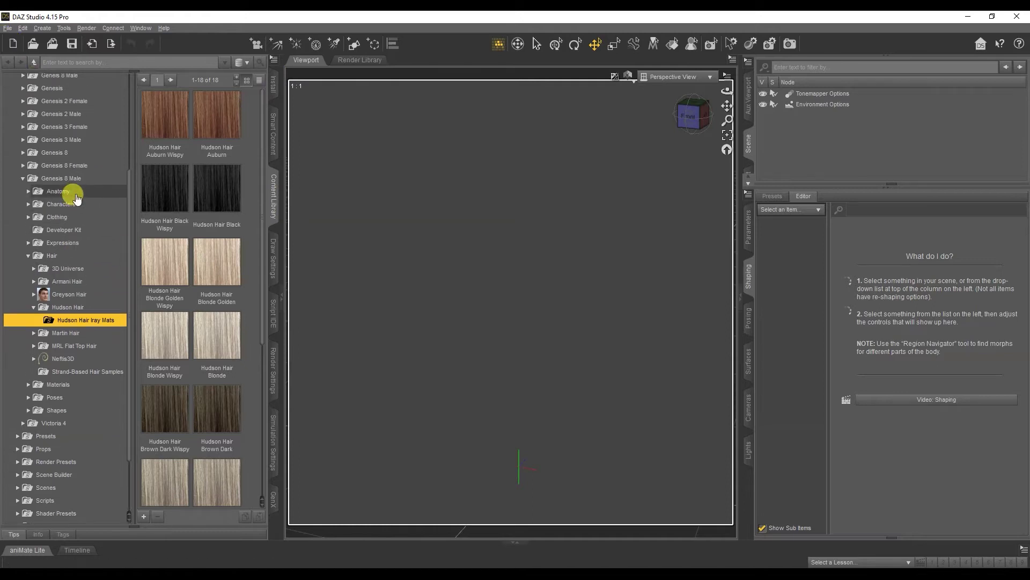
left_click(77, 180)
double_click(162, 130)
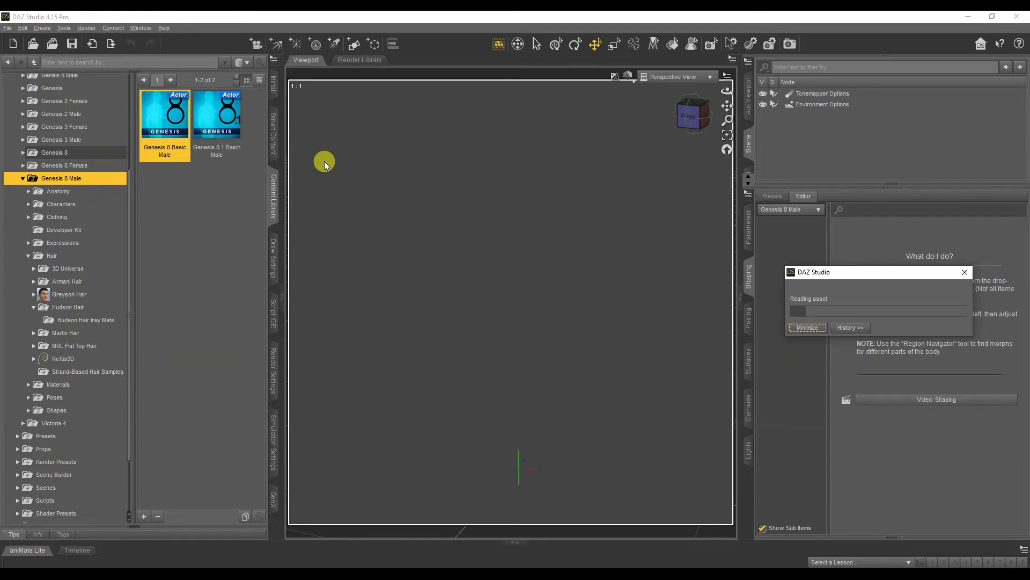
left_click(629, 78)
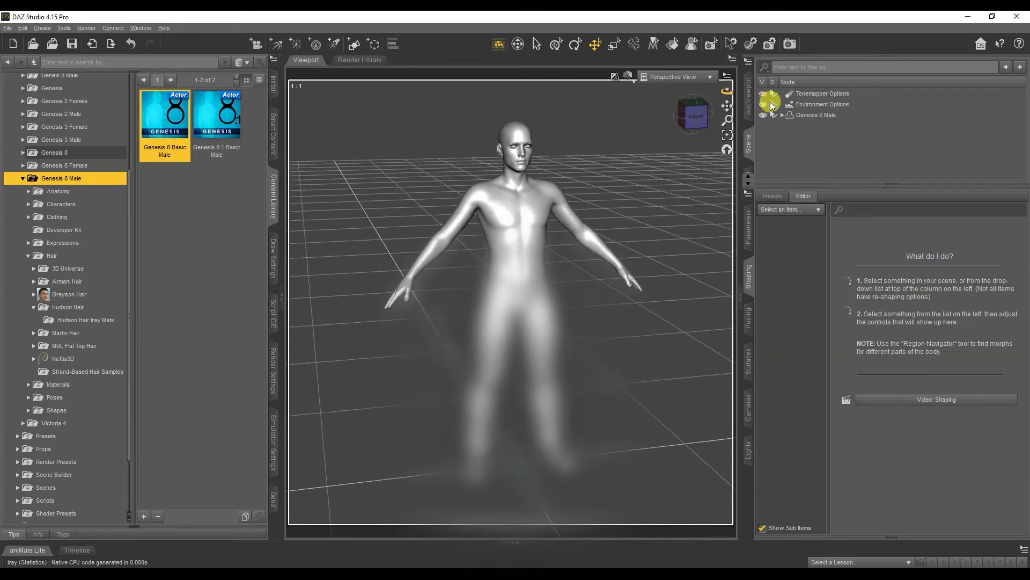
Set the Dwayne Johnson head morph of the Genesis 8 Male figure to 100%
left_click(805, 115)
left_click_drag(717, 128, 727, 90)
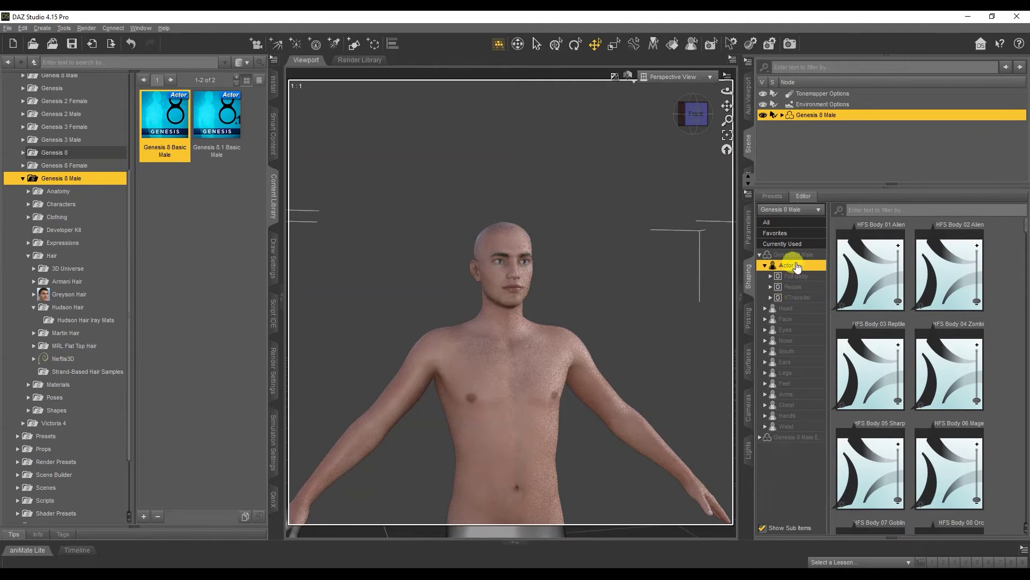
left_click(786, 308)
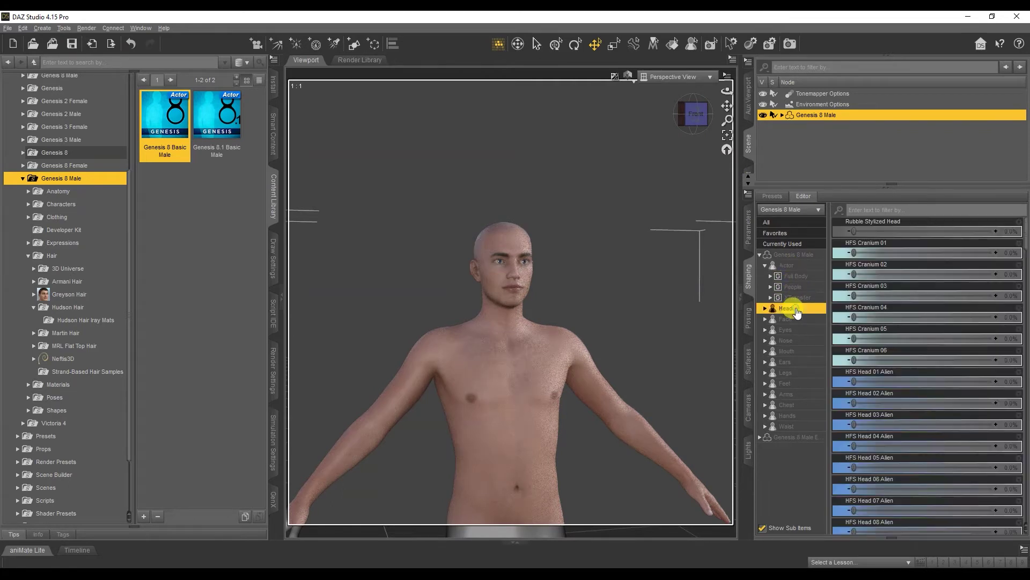
left_click_drag(1025, 237, 1025, 306)
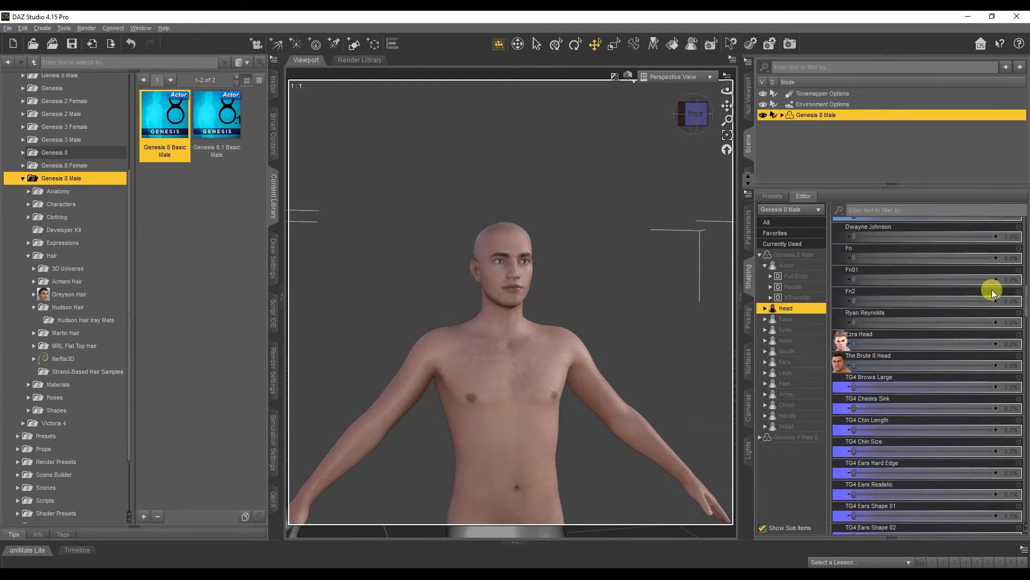
left_click_drag(852, 229, 1025, 245)
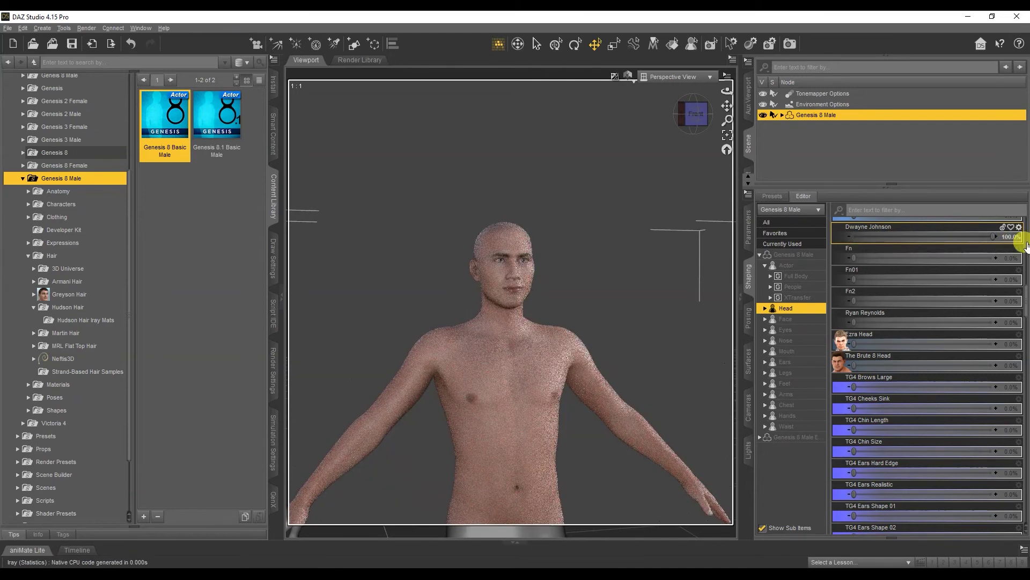
scroll(1008, 228, "up", 1)
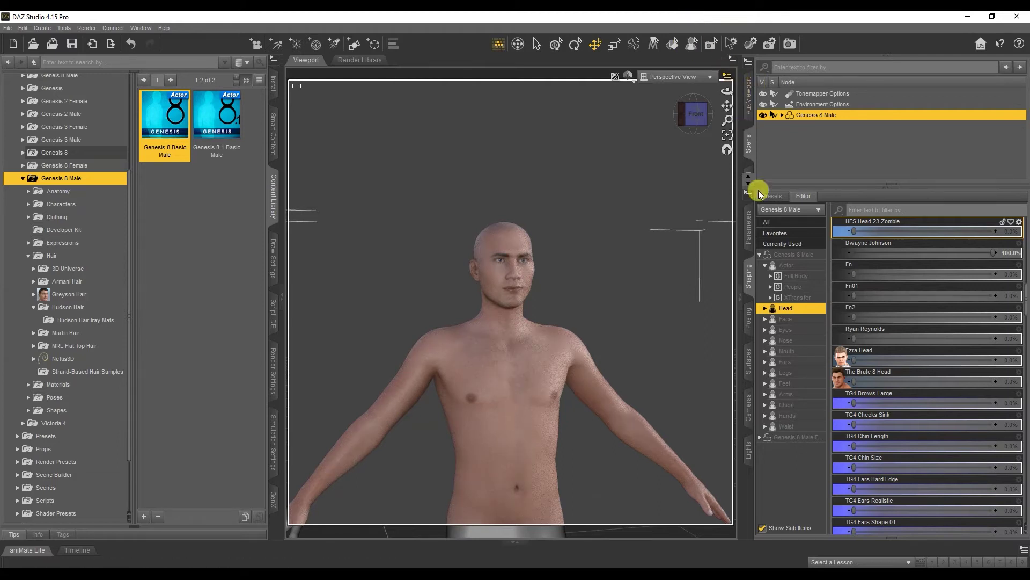
Set the Arms surface's base color map to Dwayne Johnson_arms.jpg from Textures/FaceGen/Genesis8M/Dwayne Johnson
left_click(749, 352)
left_click(760, 251)
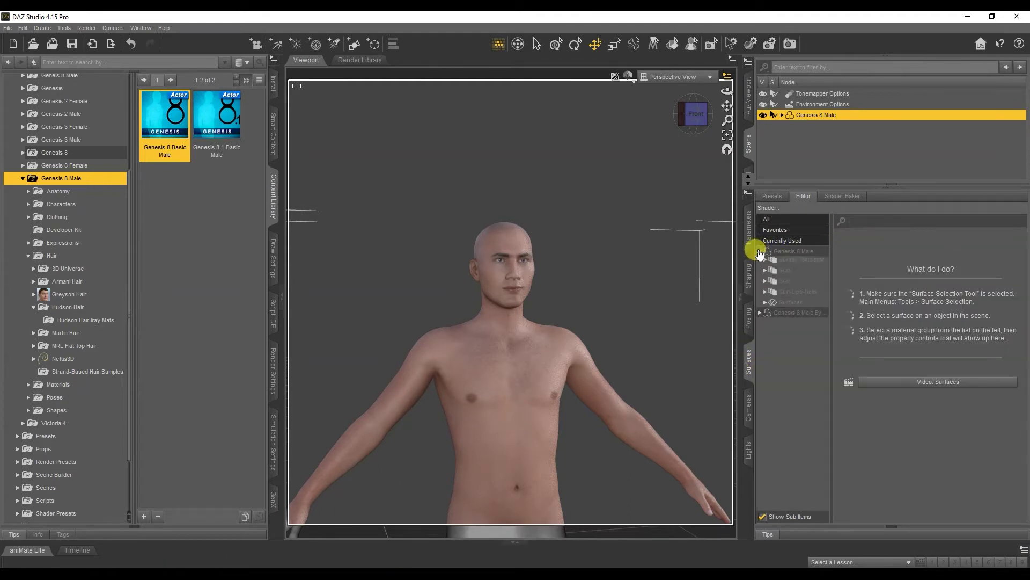
left_click(765, 305)
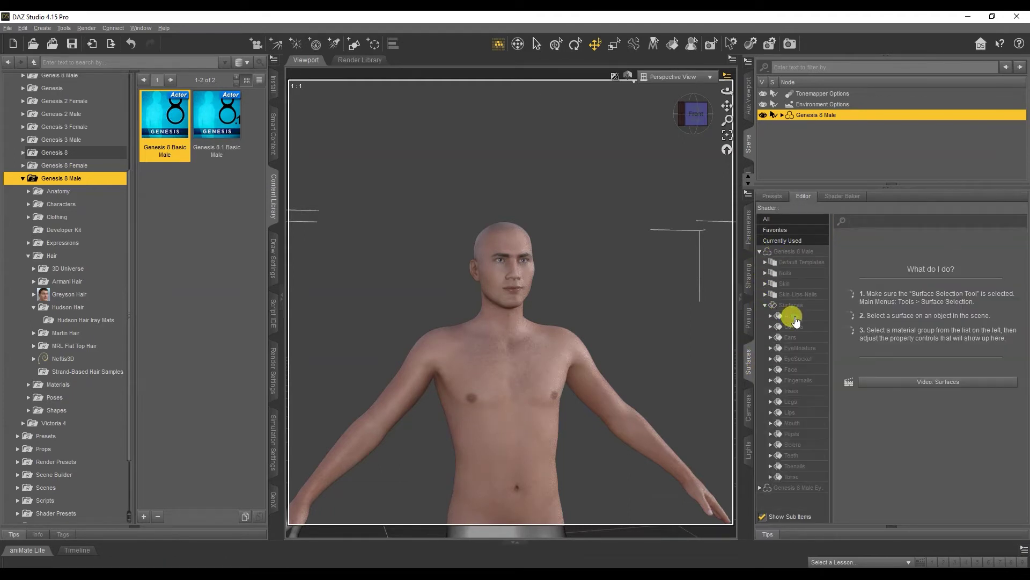
left_click(798, 317)
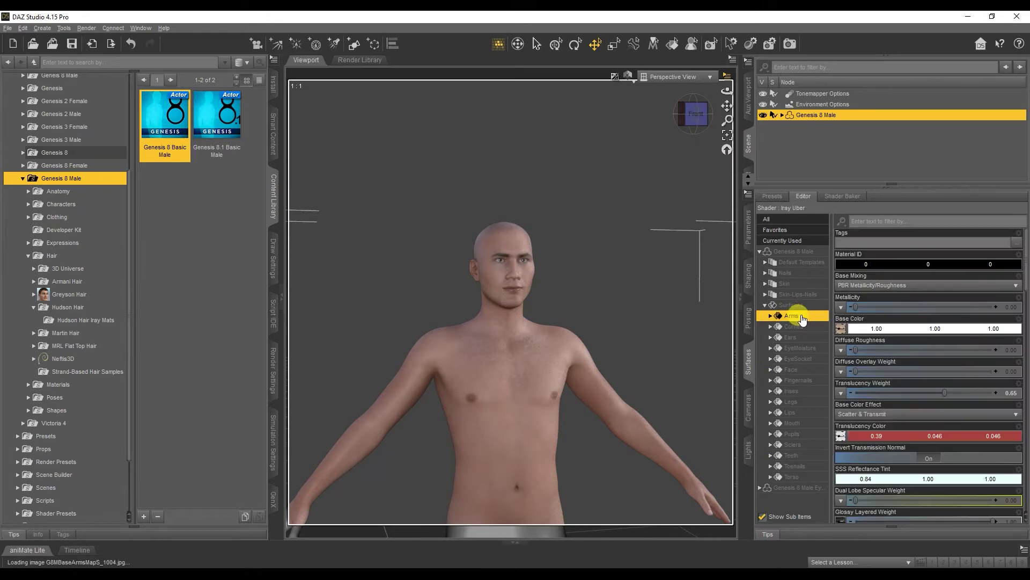
left_click(841, 330)
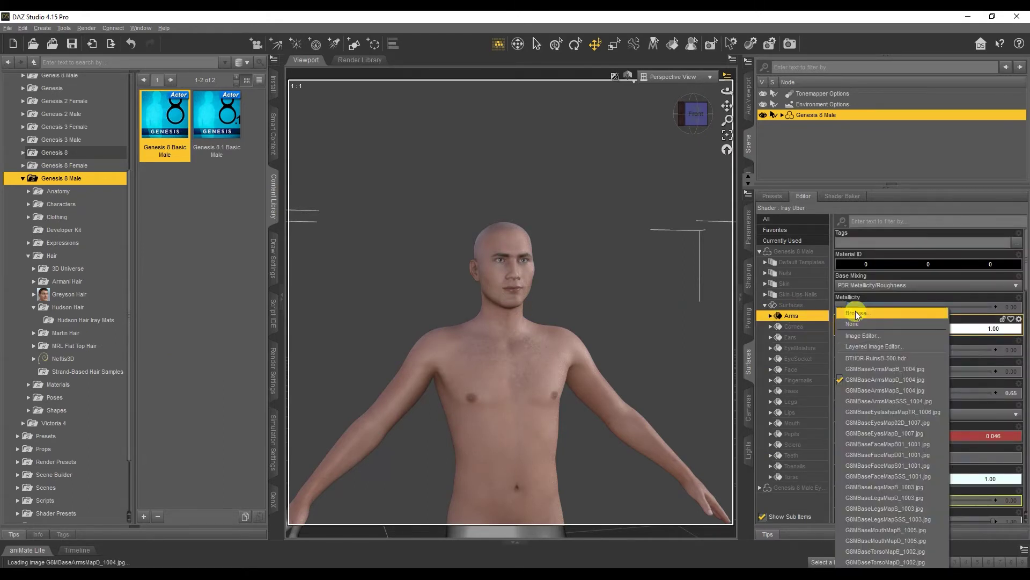
left_click(854, 309)
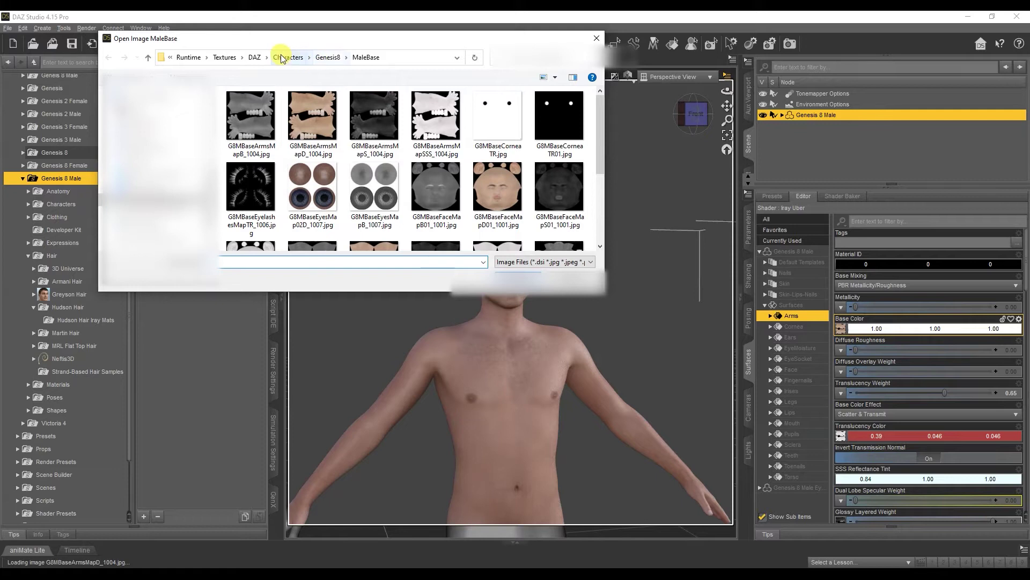
left_click(288, 58)
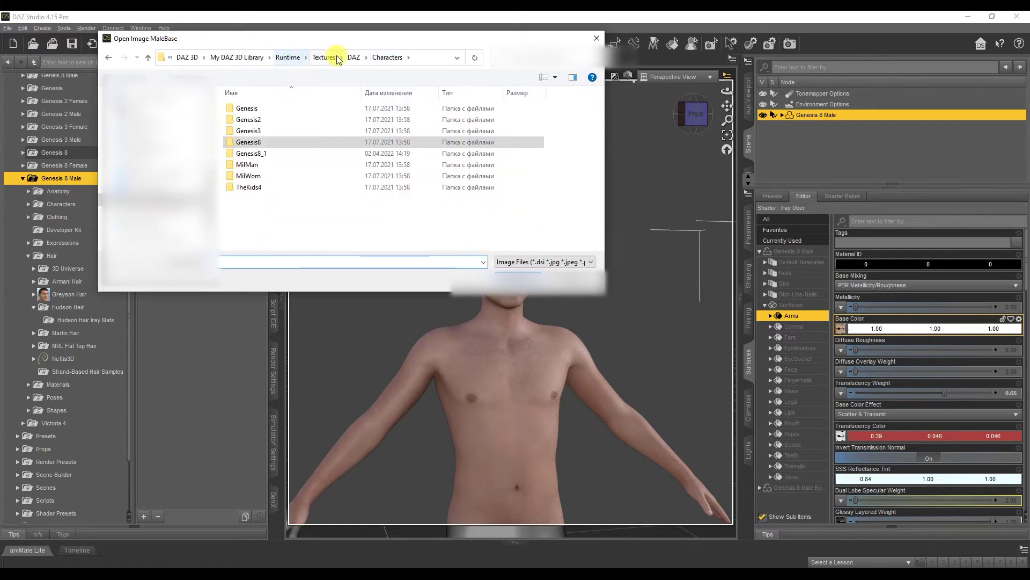
left_click(316, 58)
scroll(307, 160, "down", 2)
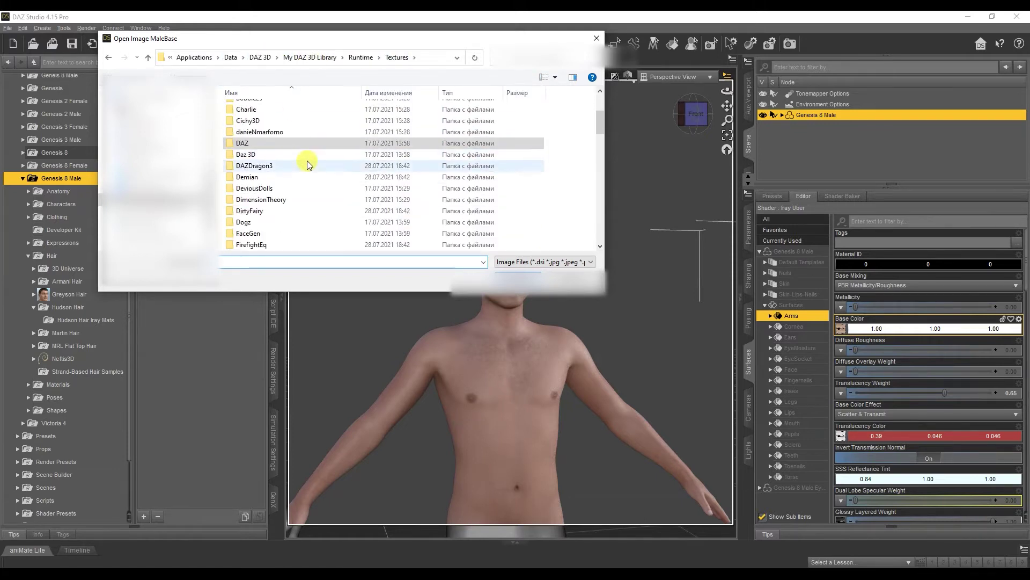
double_click(289, 165)
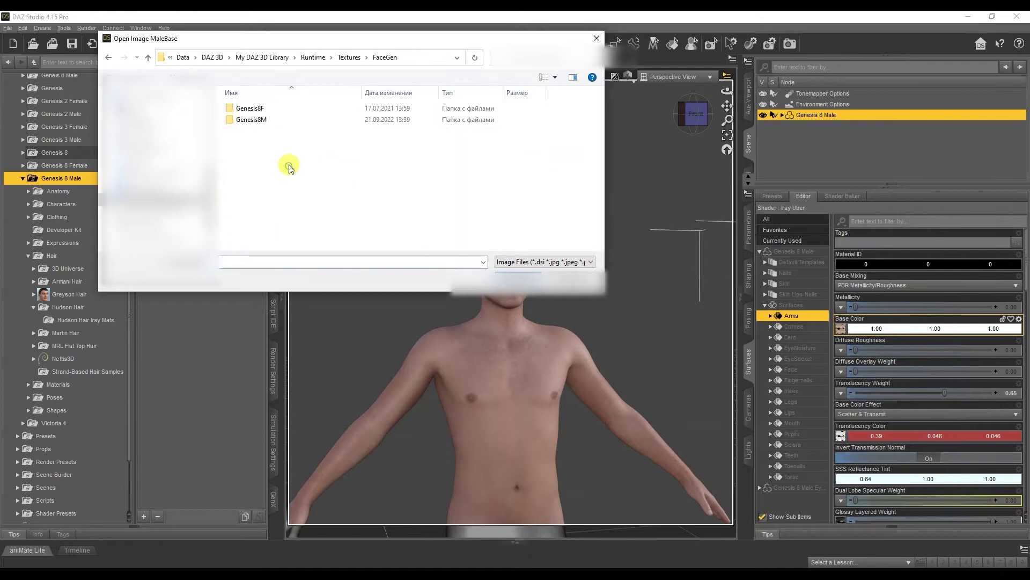
double_click(283, 120)
double_click(285, 108)
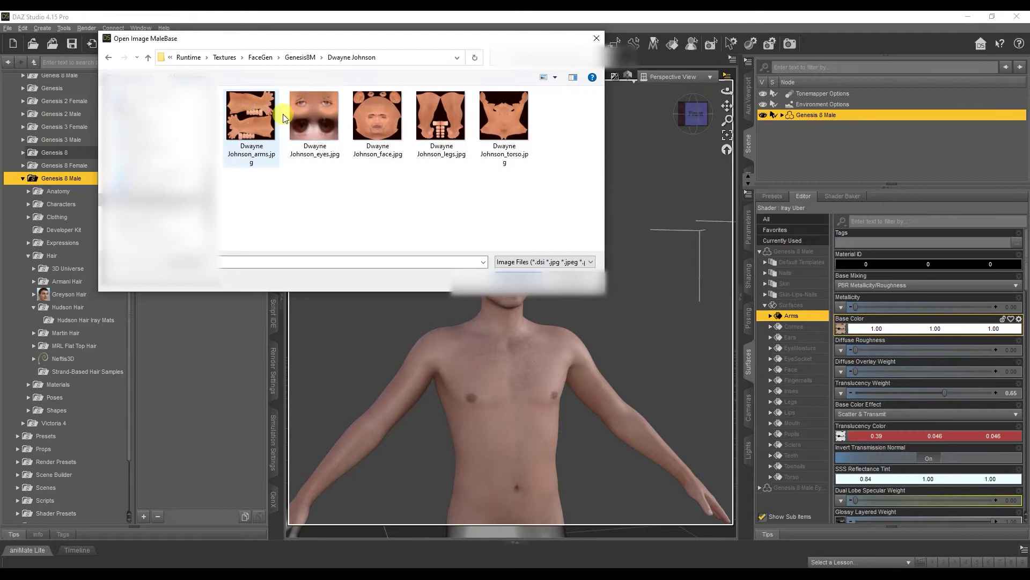
double_click(253, 108)
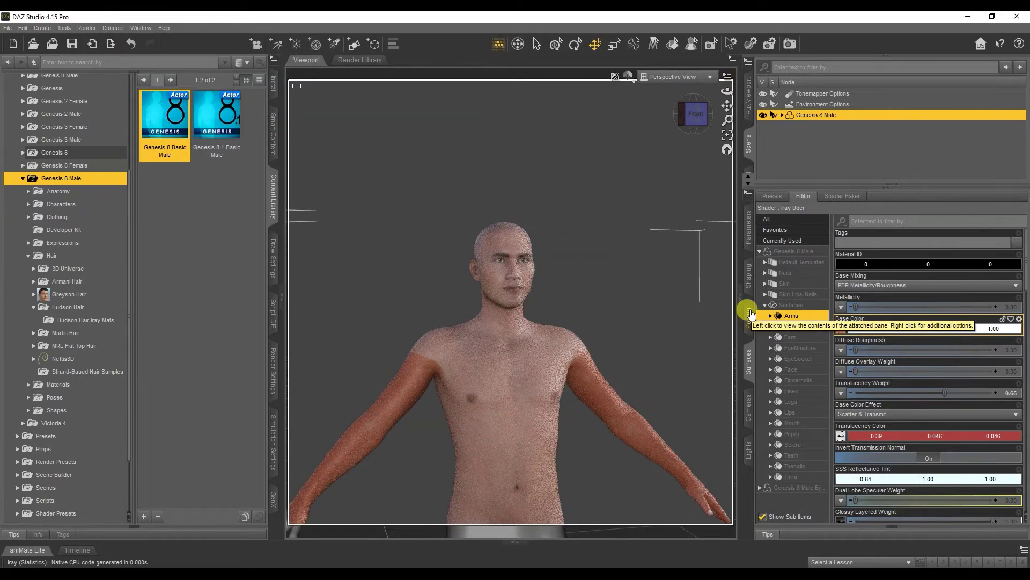
Set the base color map of the Ears, EyeSocket, Face and Lips surfaces together to Dwayne Johnson_face.jpg from Textures/FaceGen/Genesis8M/Dwayne Johnson
left_click(798, 335)
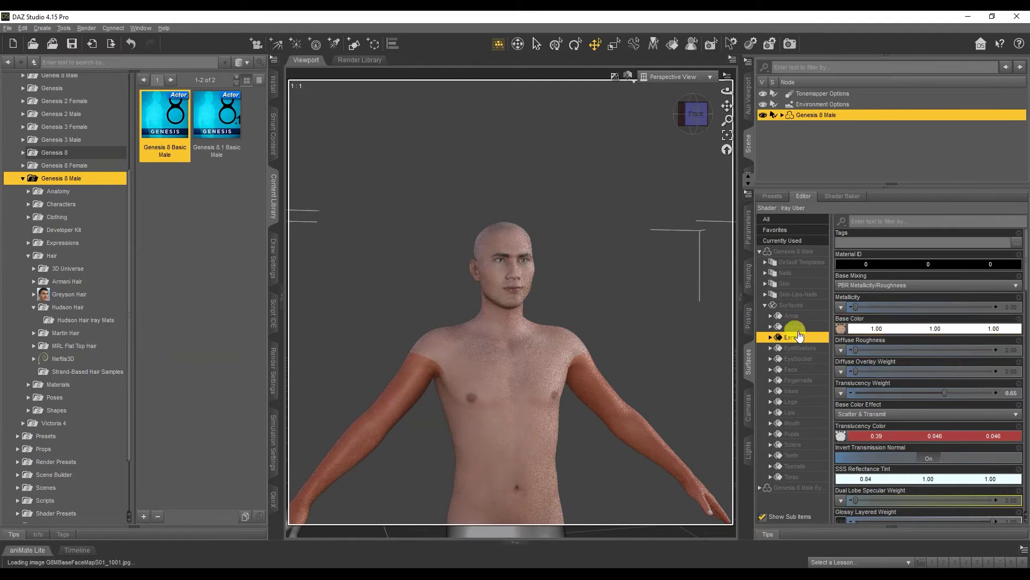
left_click(800, 350, "ctrl")
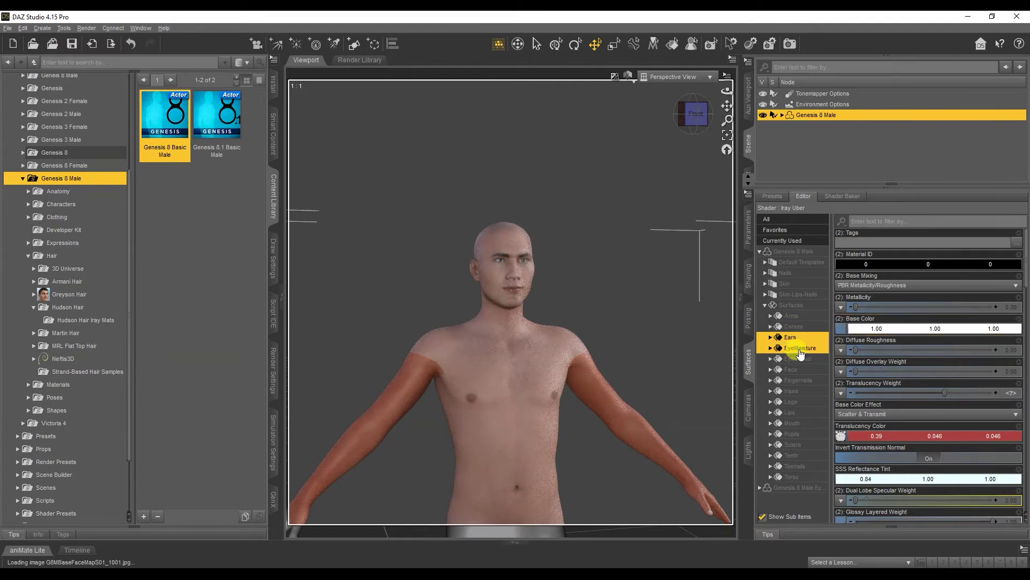
left_click(800, 350, "ctrl")
left_click(800, 359, "ctrl")
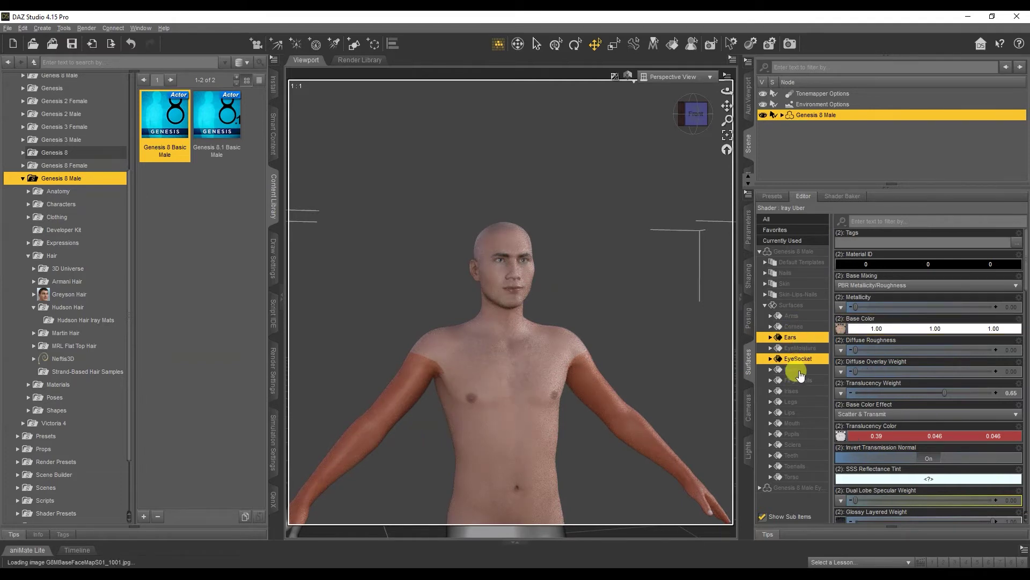
left_click(800, 370, "ctrl")
left_click(799, 381, "ctrl")
left_click(799, 381, "ctrl")
left_click(801, 412, "ctrl")
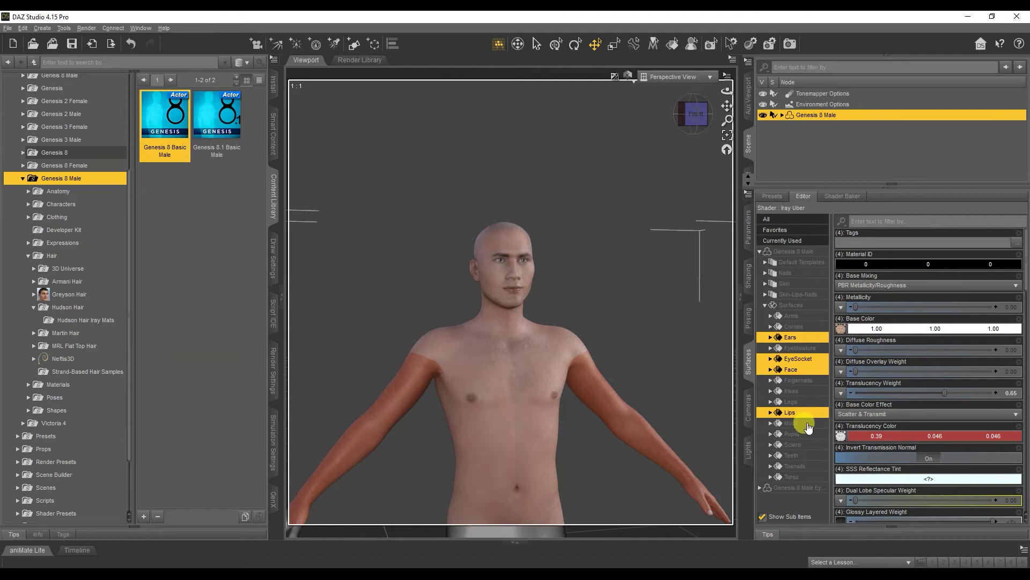
left_click(800, 424, "ctrl")
left_click(808, 424, "ctrl")
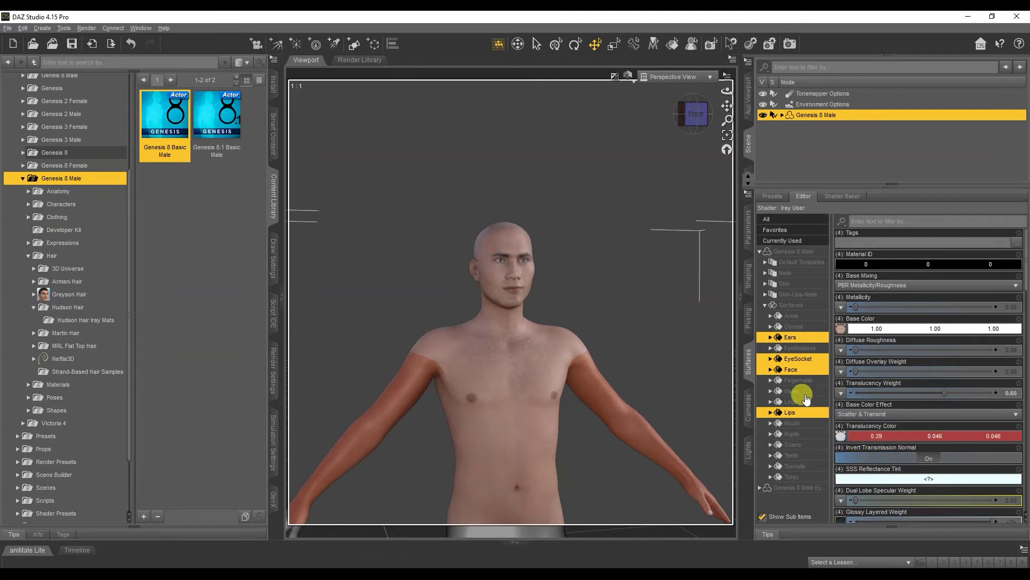
left_click(841, 329)
left_click(849, 301)
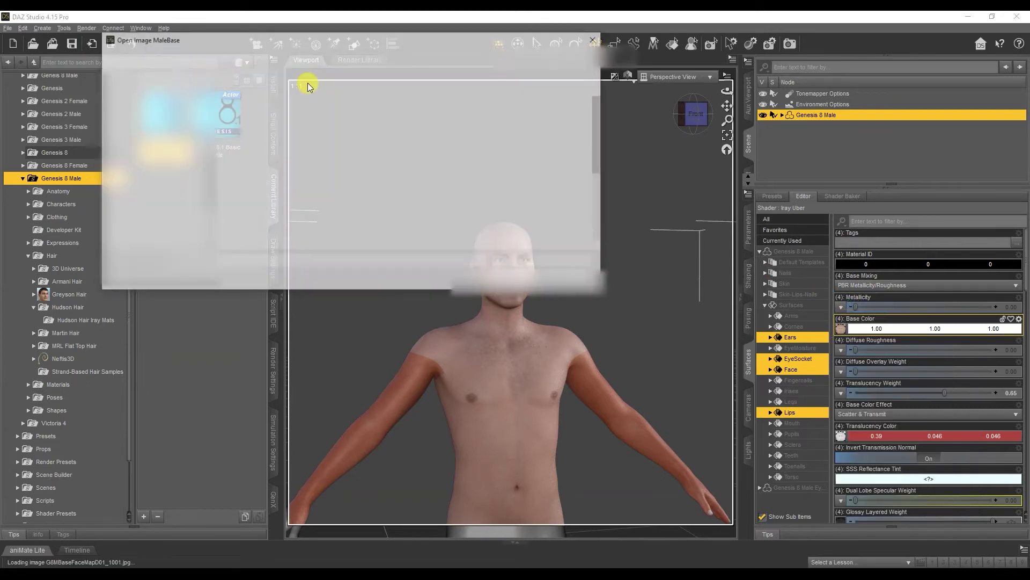
left_click(241, 57)
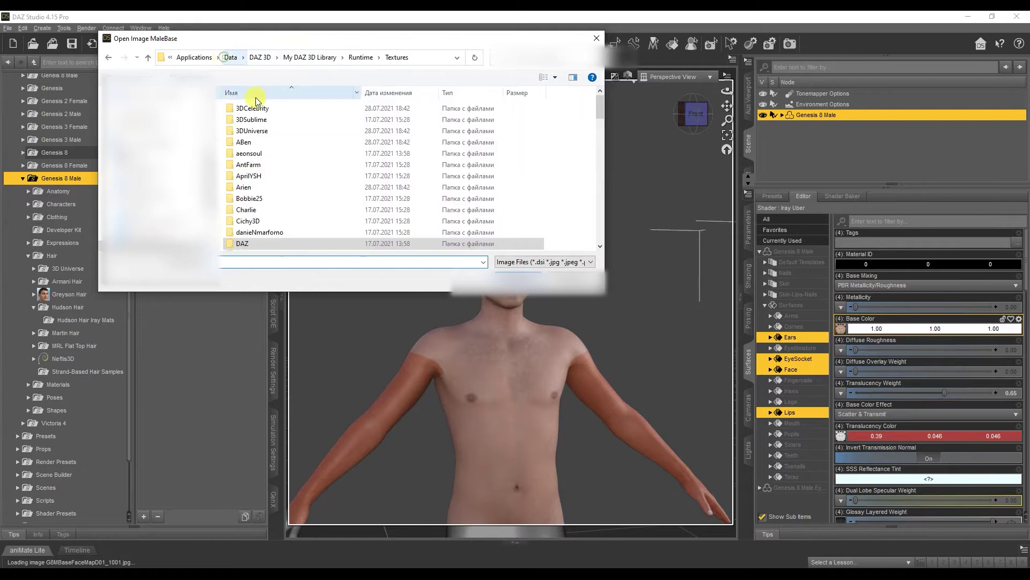
scroll(376, 177, "down", 4)
double_click(266, 233)
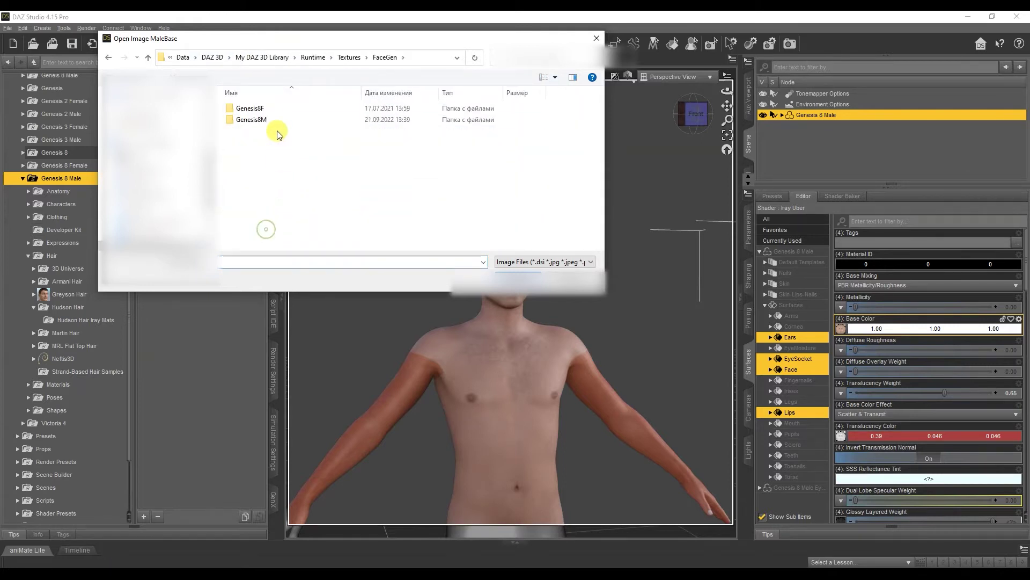
double_click(269, 120)
double_click(271, 109)
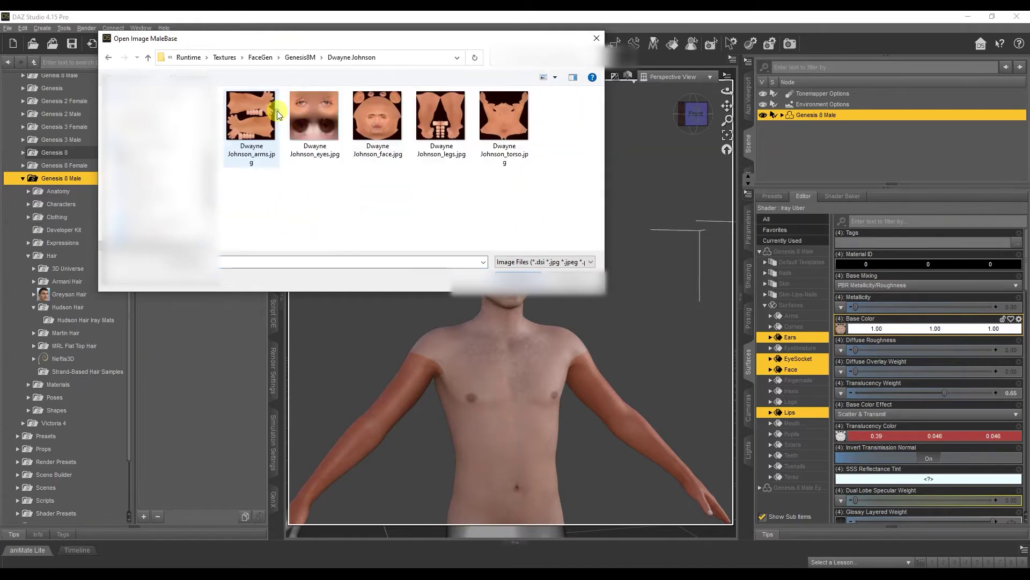
double_click(382, 118)
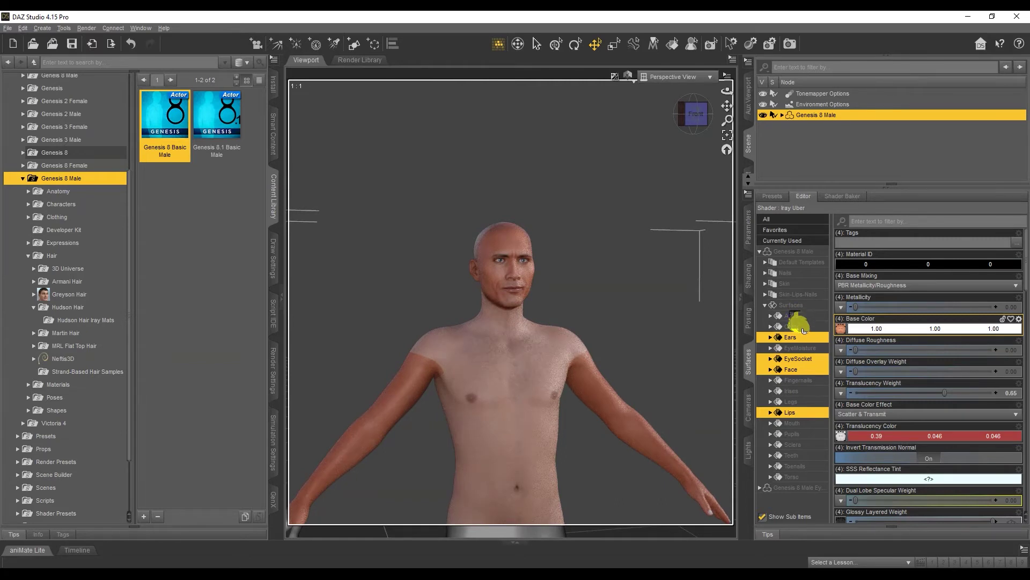
Check the surfaces from Cornea through Face, and set the Fingernails surface's base color map to the loaded Dwayne Johnson_arms.jpg
left_click(793, 327)
left_click(795, 337)
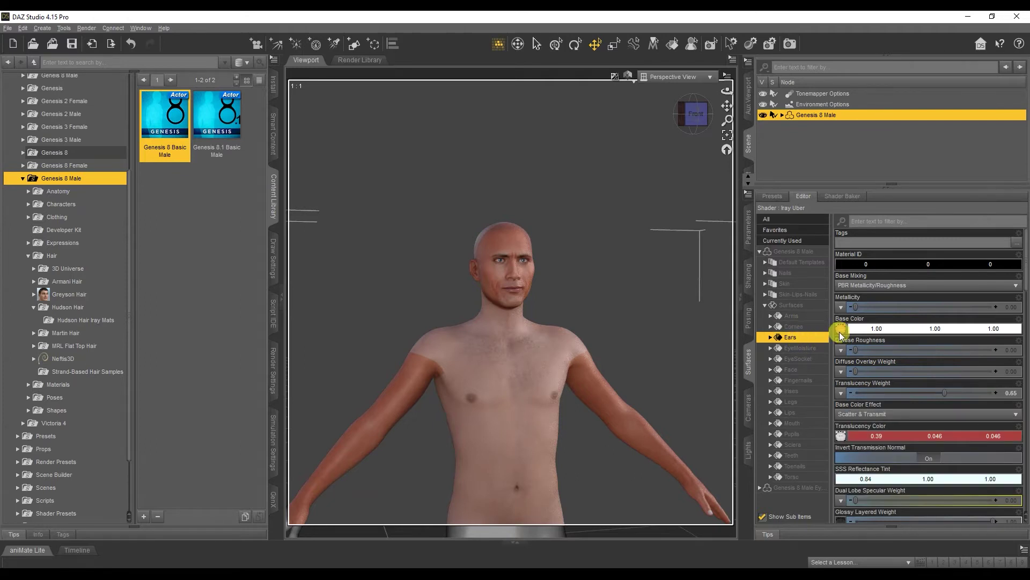
mouse_move(842, 331)
left_click(797, 347)
left_click(795, 359)
left_click(794, 369)
left_click(793, 381)
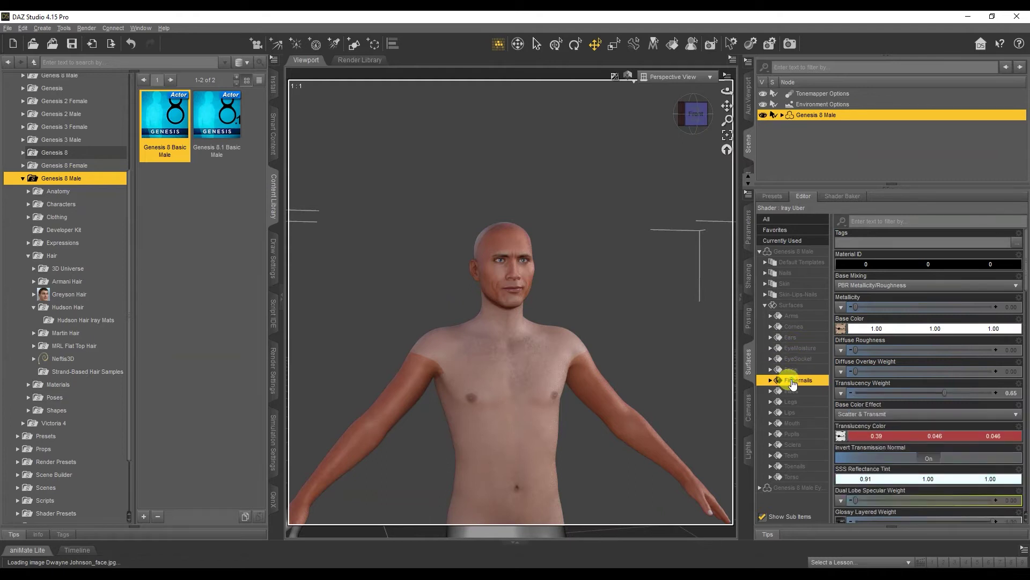
left_click(841, 329)
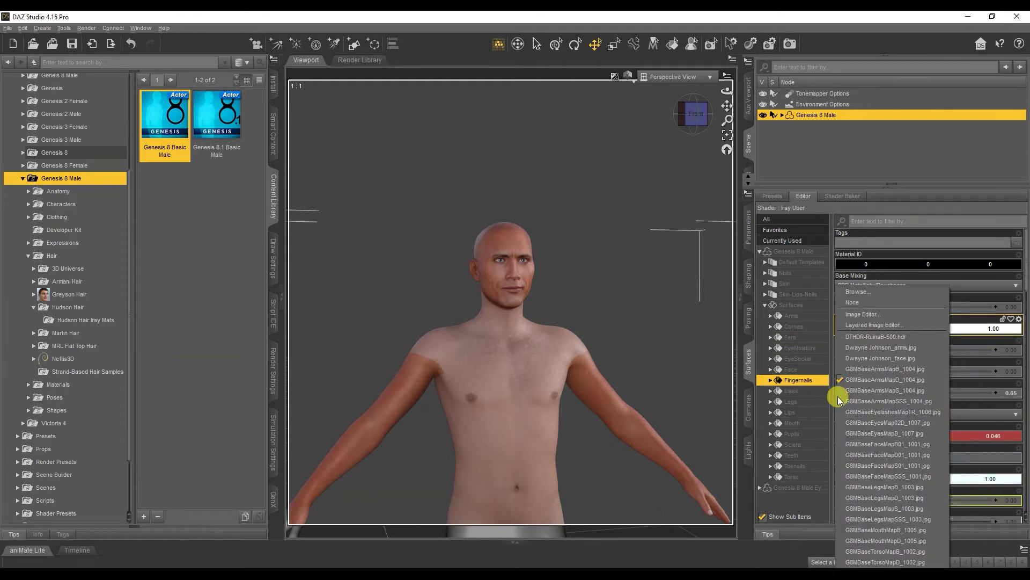
left_click(883, 348)
Start browsing for a base color image for the Legs surface and go to the Runtime/Textures folder
left_click(792, 391)
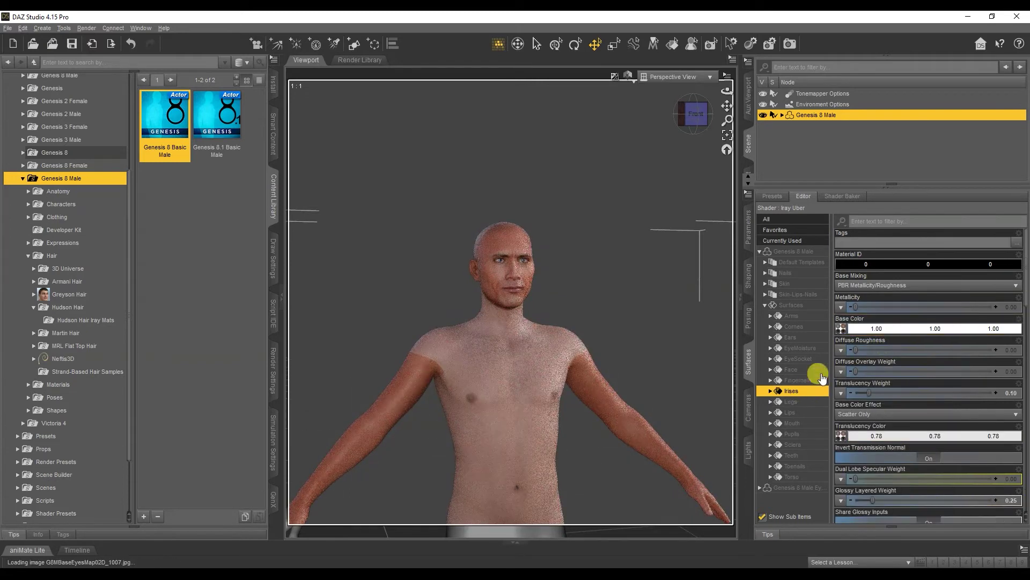
left_click(805, 402)
left_click(842, 330)
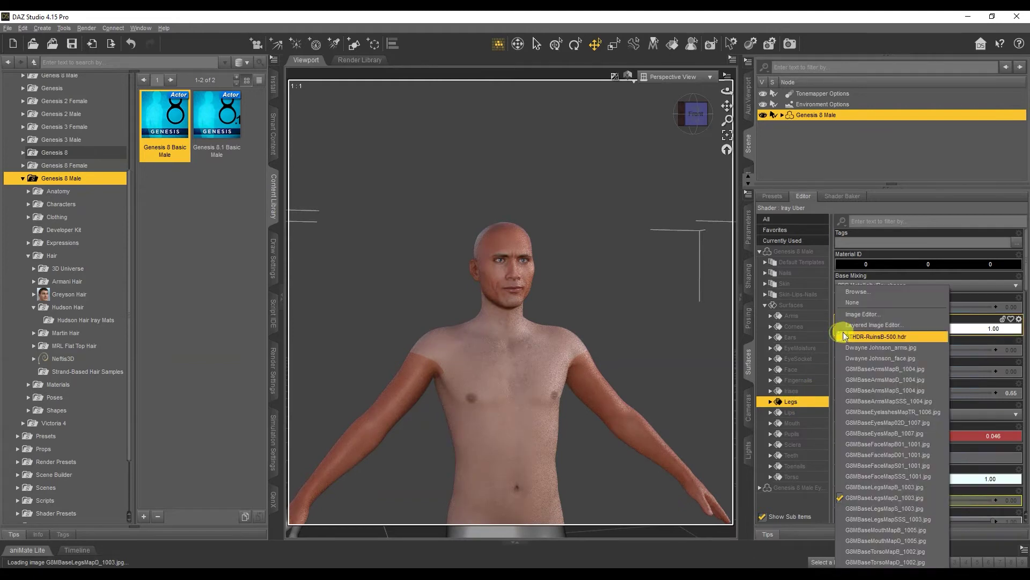
left_click(853, 291)
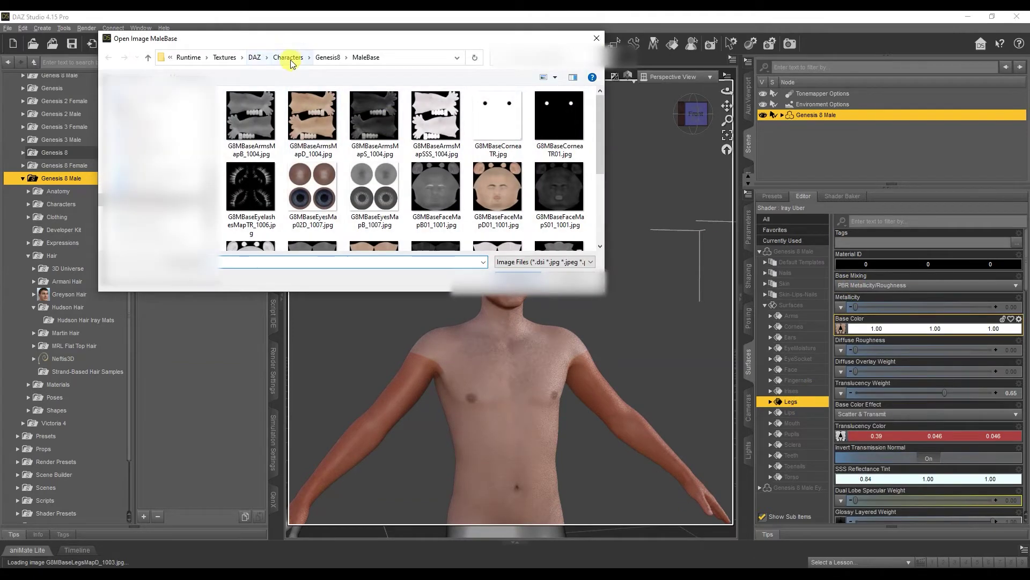
left_click(226, 58)
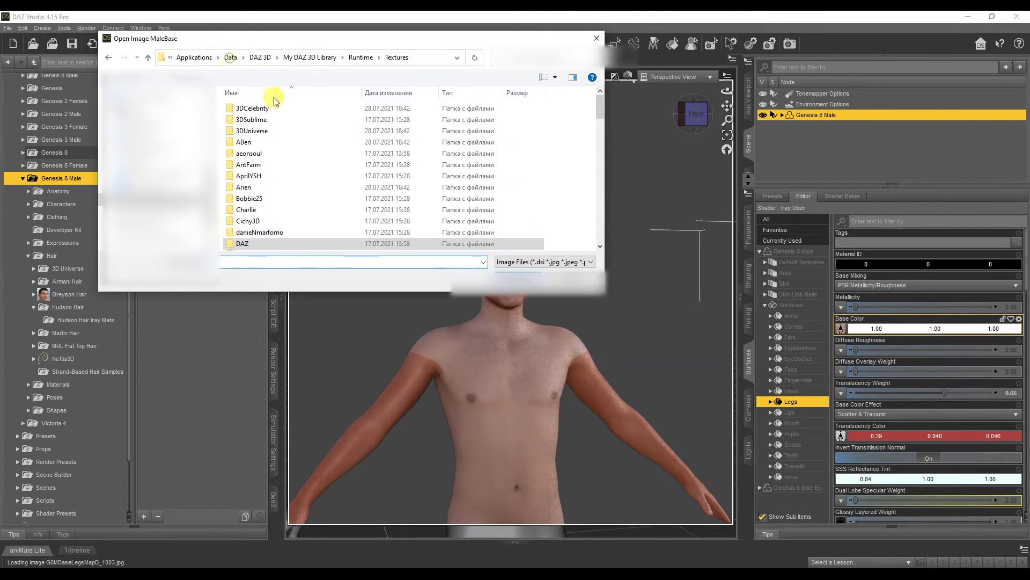
double_click(297, 244)
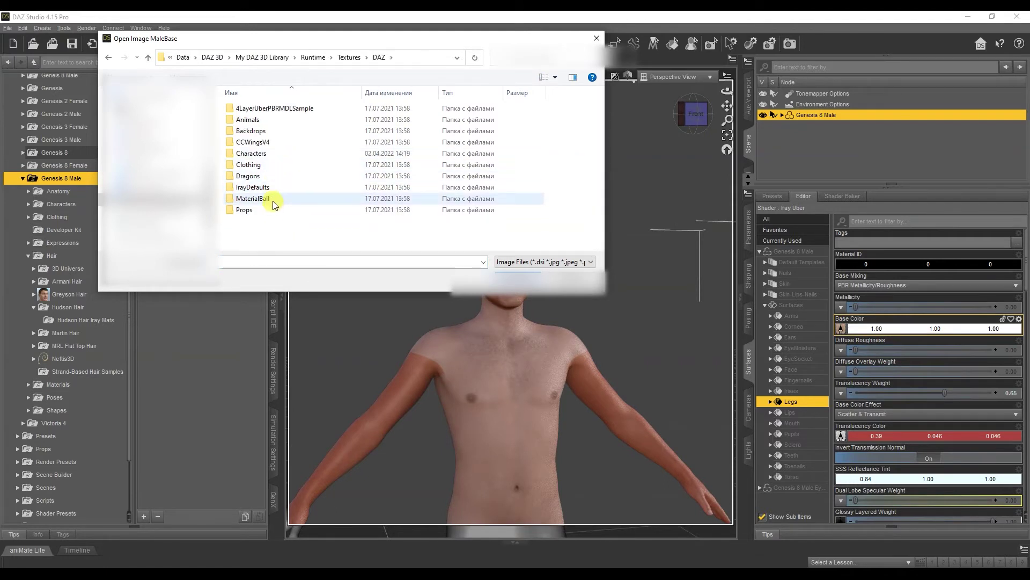
double_click(272, 154)
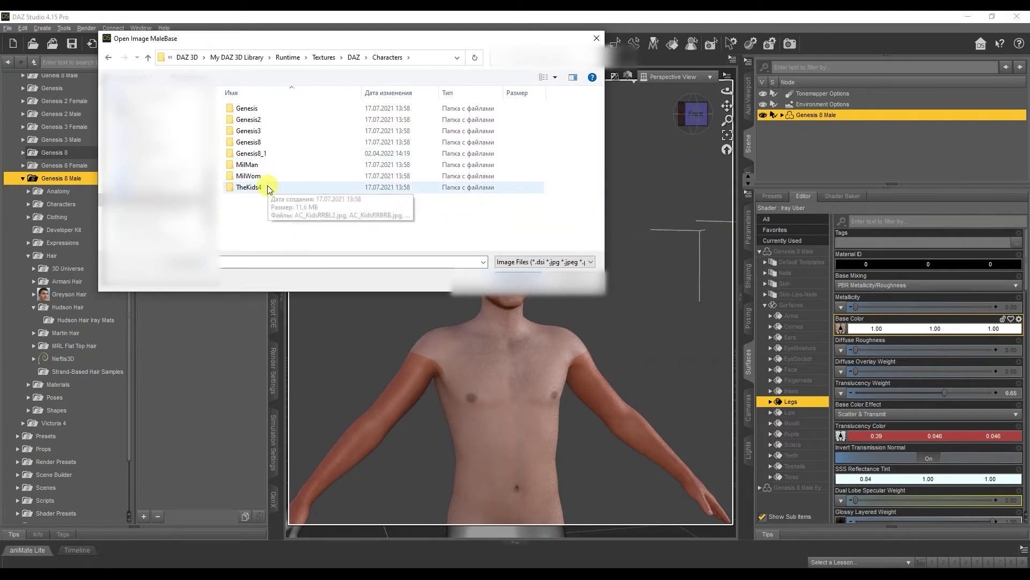
double_click(267, 142)
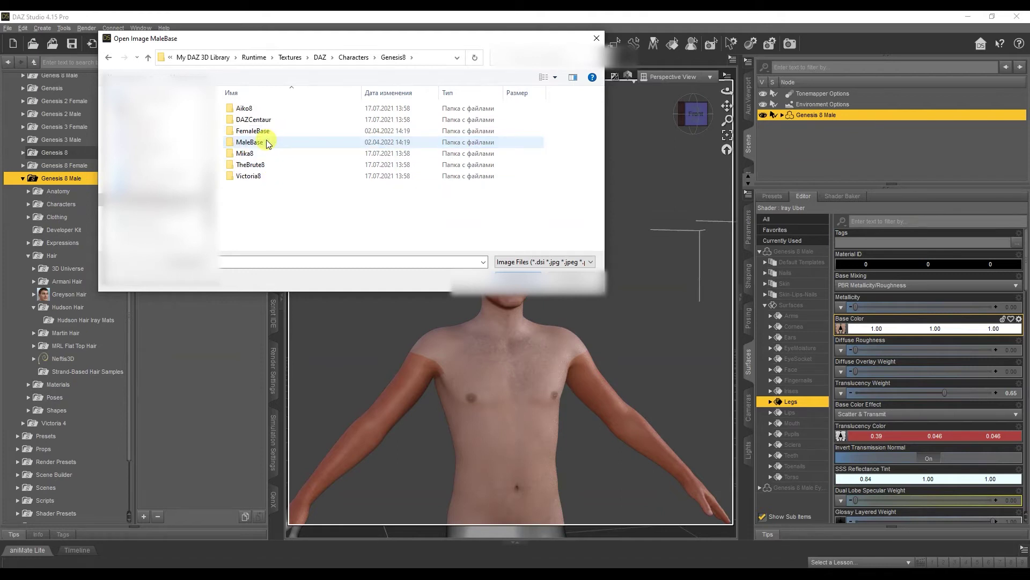
left_click(259, 58)
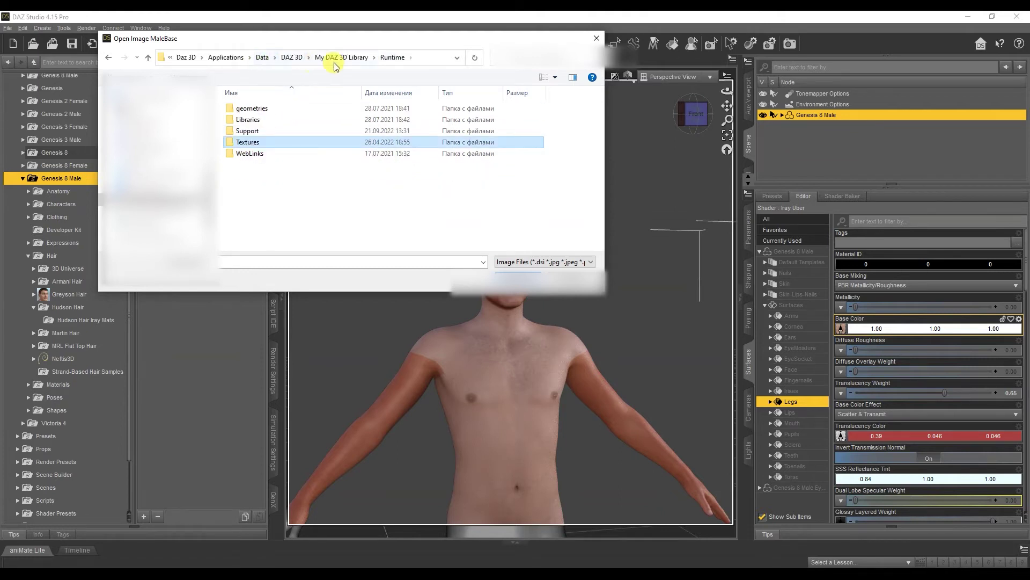
double_click(285, 142)
Set the Legs surface's base color map to Dwayne Johnson_legs.jpg from FaceGen/Genesis8M/Dwayne Johnson
scroll(306, 191, "down", 3)
scroll(266, 171, "down", 2)
double_click(260, 202)
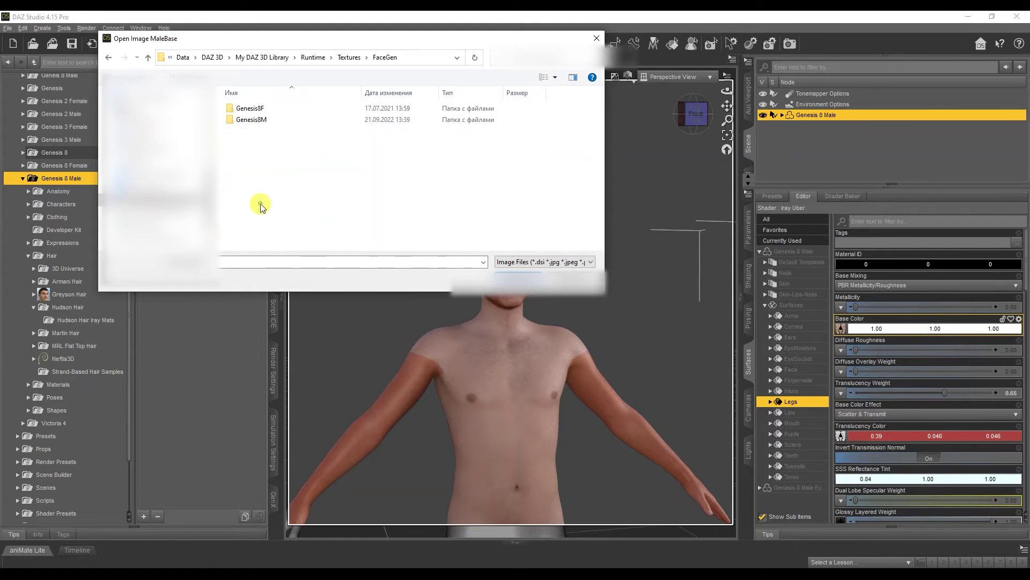
double_click(259, 121)
double_click(254, 108)
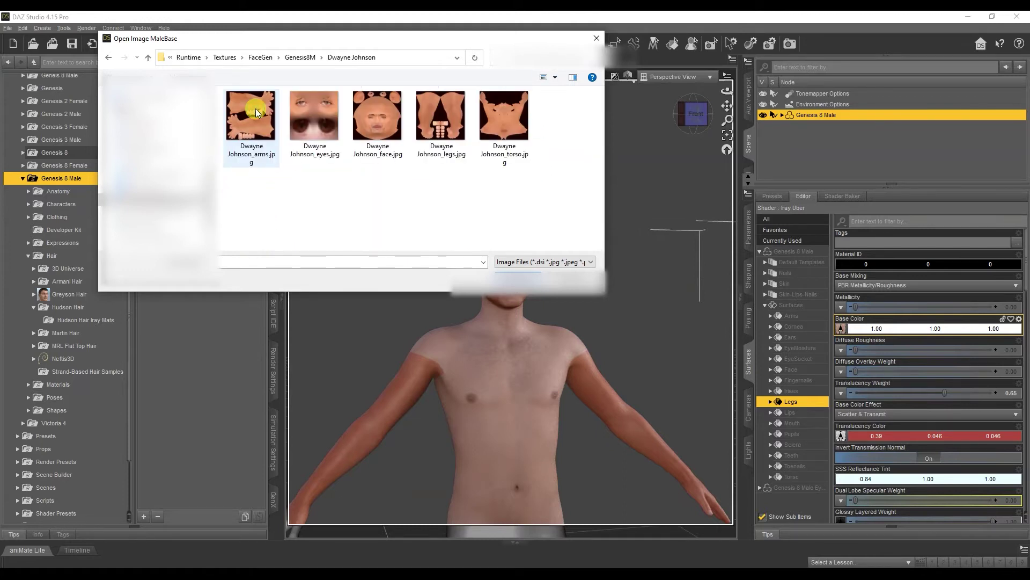
double_click(441, 115)
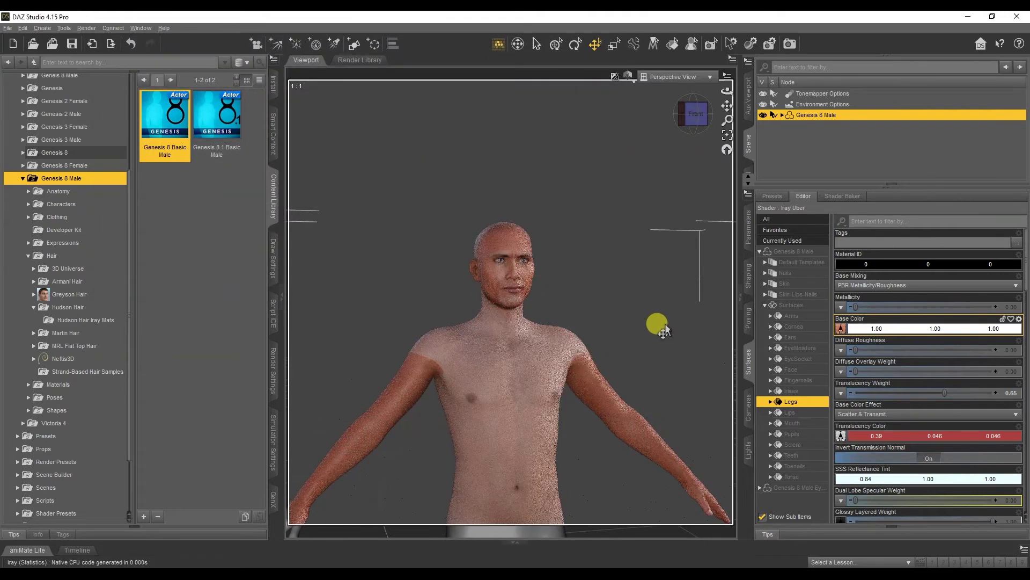
Check the surfaces from Lips through Teeth, and set the Toenails surface's base color map to the loaded Dwayne Johnson_legs.jpg
left_click(796, 414)
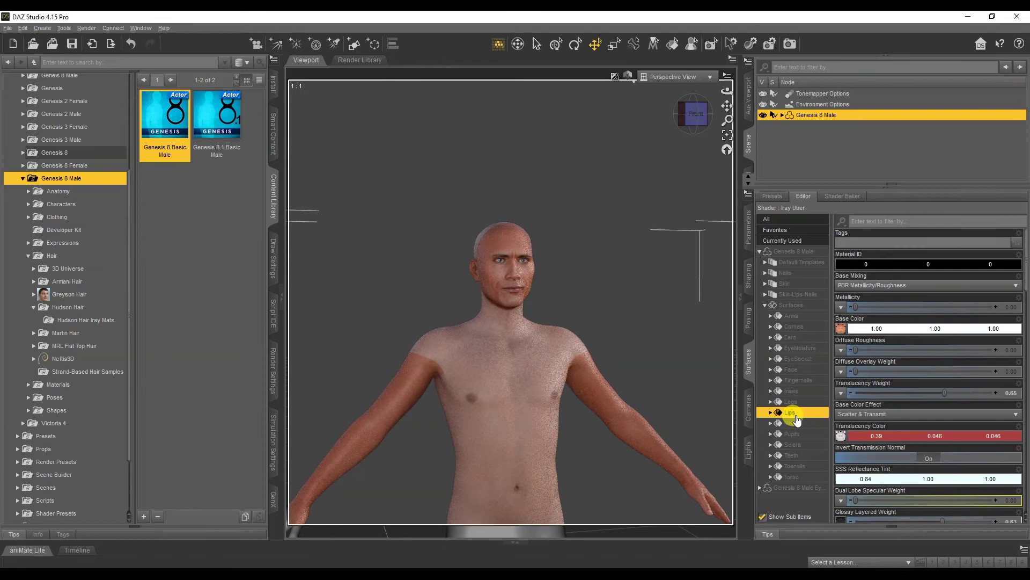
left_click(796, 425)
left_click(797, 437)
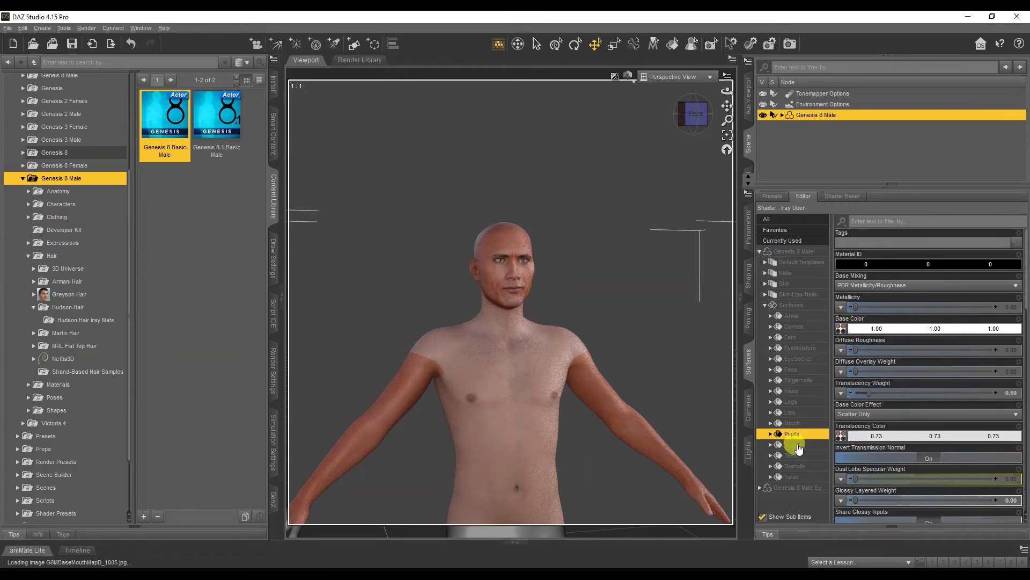
left_click(798, 446)
left_click(800, 456)
left_click(803, 467)
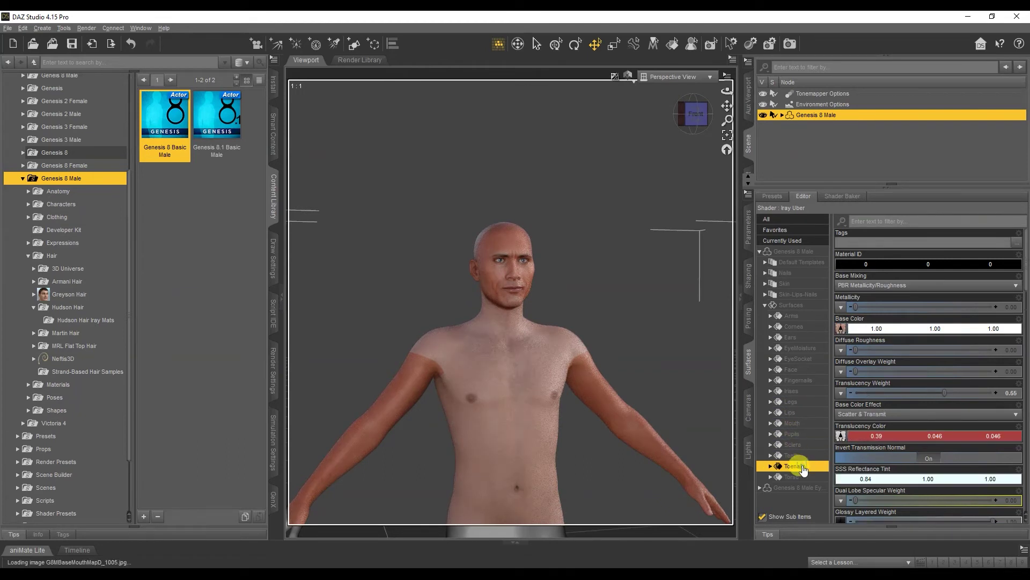
left_click(842, 329)
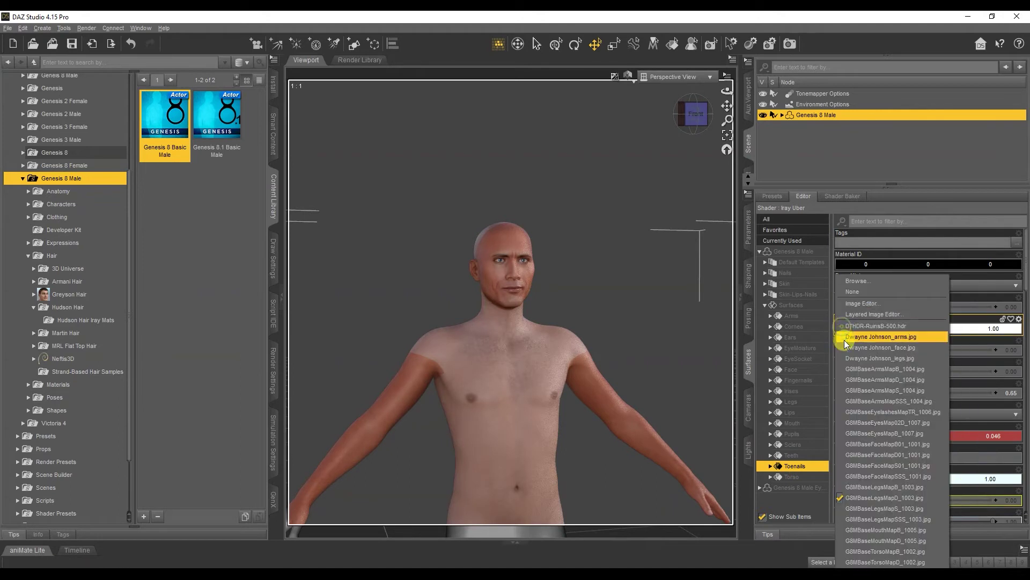
left_click(875, 348)
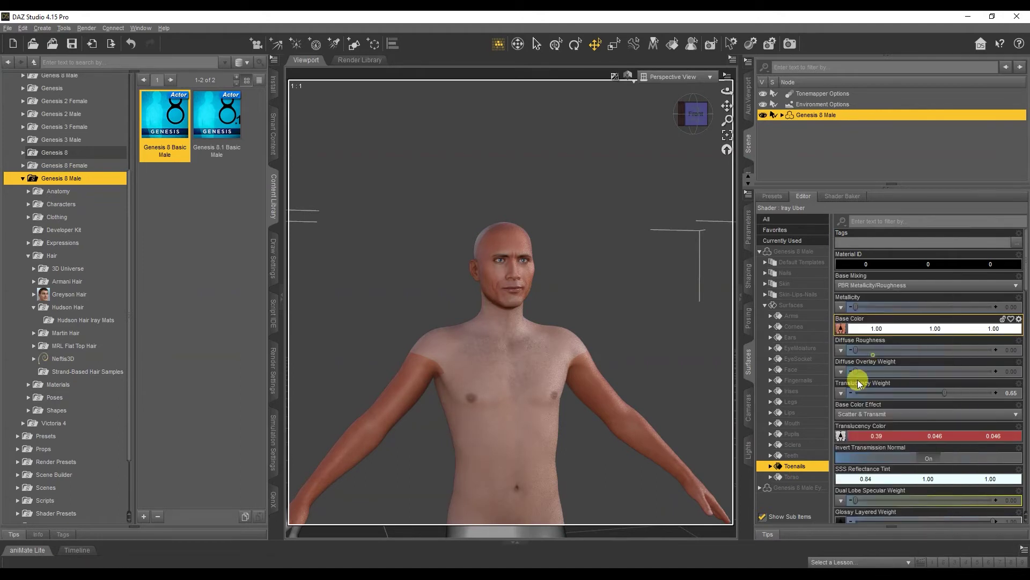
Set the Torso surface's base color map to Dwayne Johnson_torso.jpg from Textures/FaceGen/Genesis8M/Dwayne Johnson
left_click(794, 477)
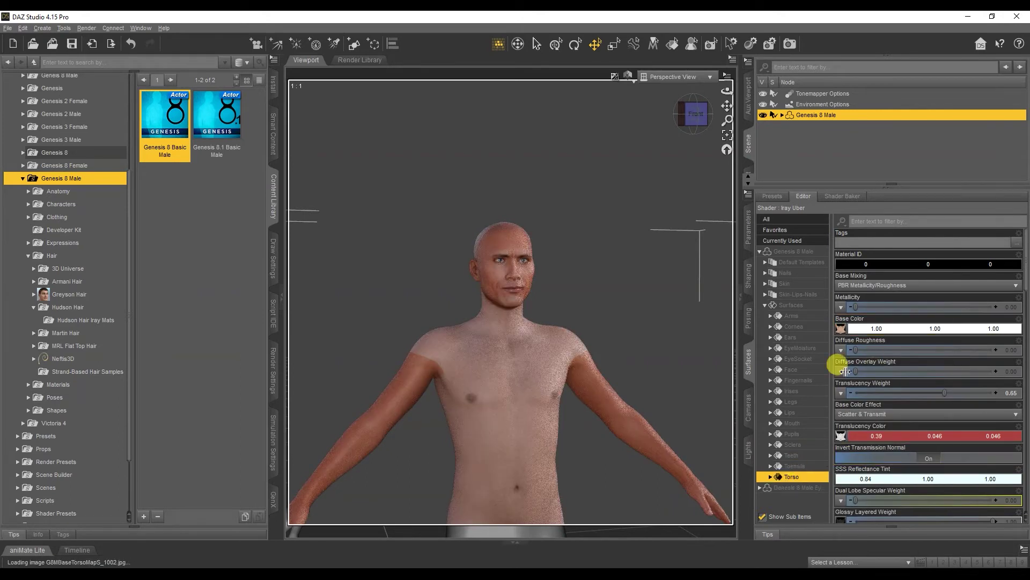
left_click(841, 328)
left_click(857, 281)
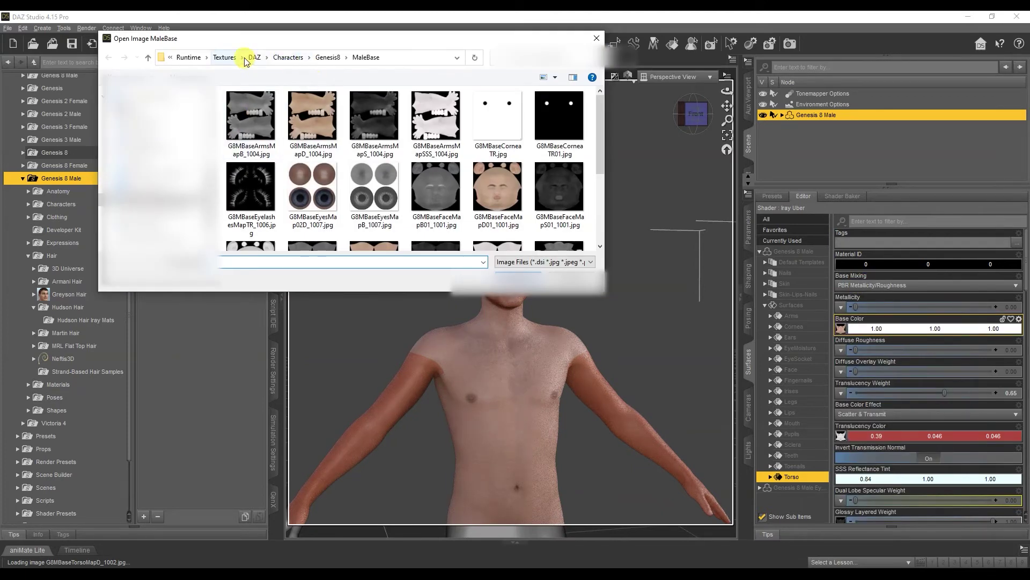
left_click(225, 57)
scroll(288, 156, "down", 2)
scroll(282, 163, "down", 6)
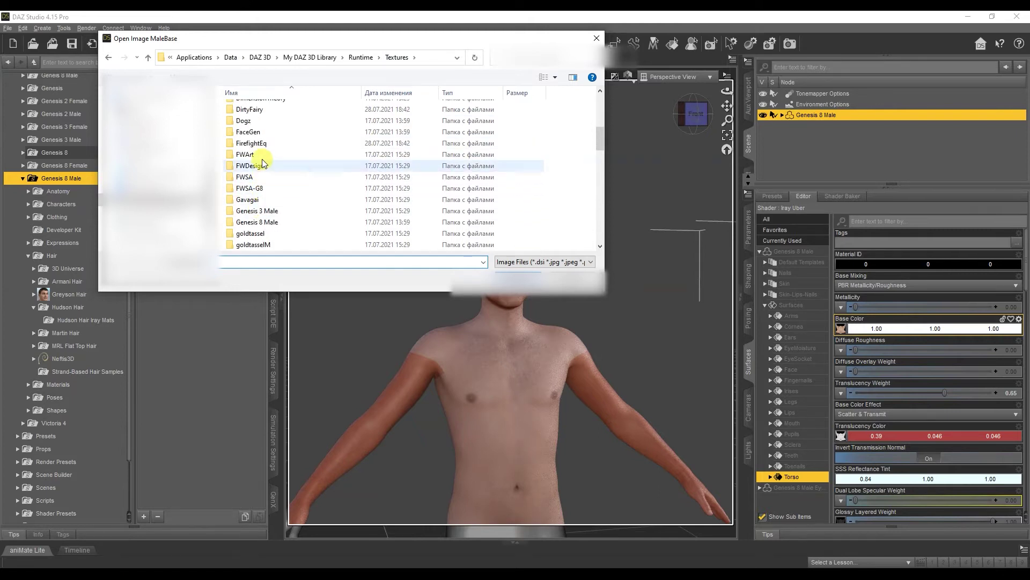
double_click(253, 131)
double_click(258, 120)
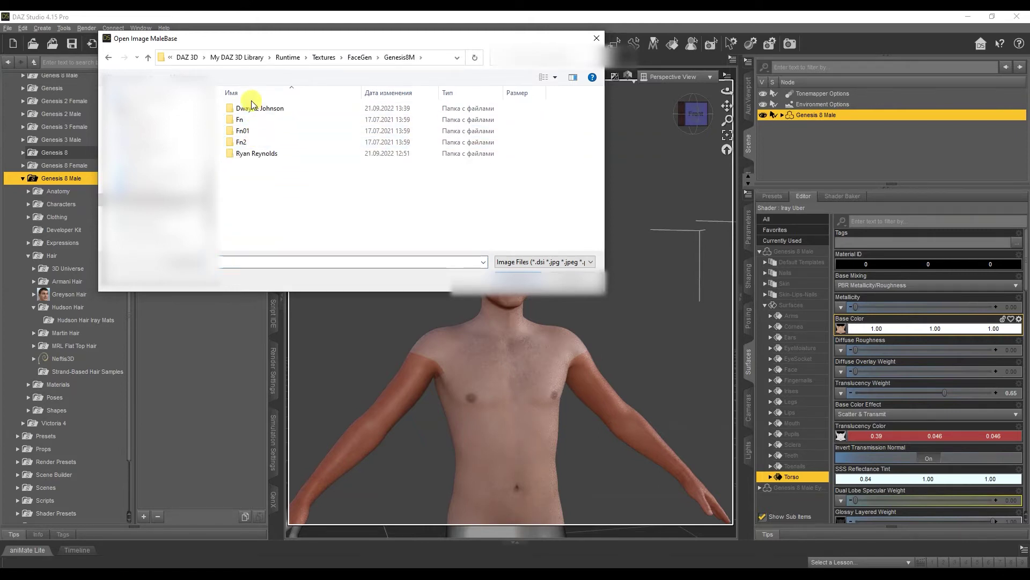
double_click(253, 108)
double_click(493, 120)
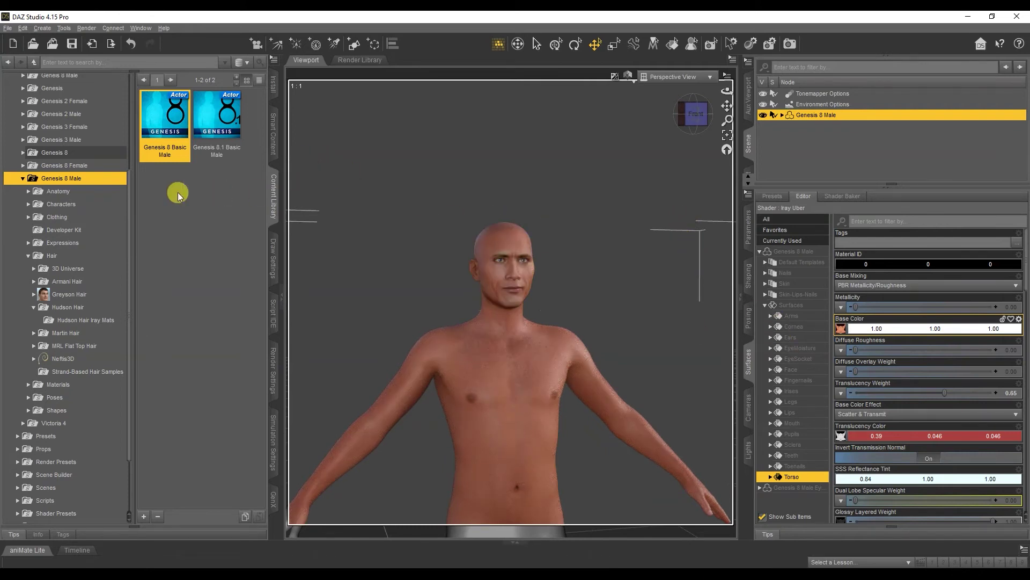
Apply the Ezra Eyes 02 material to the figure from the Genesis 8 Male Characters/Ezra/Materials/Iray folder
left_click(28, 203)
left_click(34, 244)
left_click(43, 258)
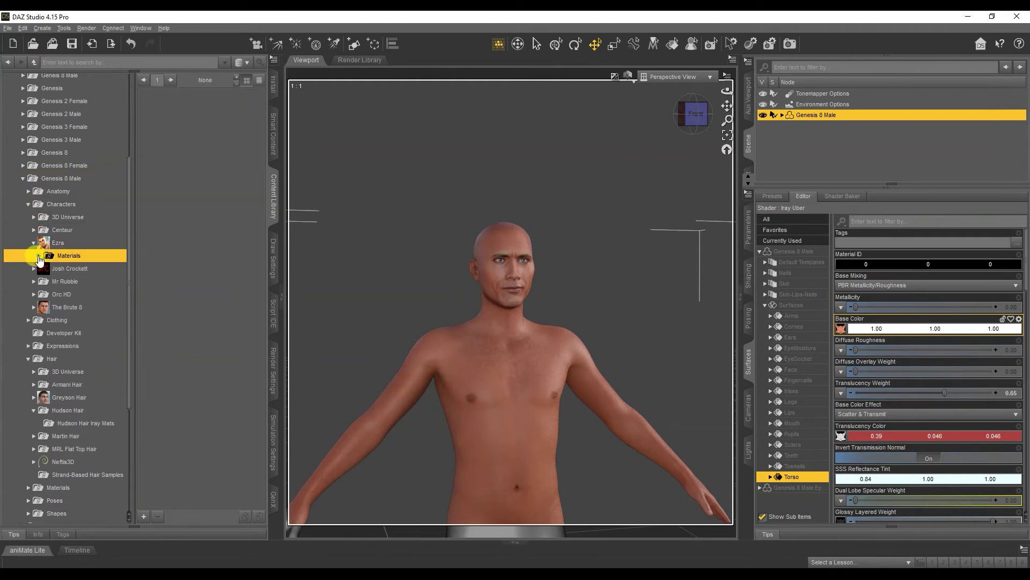
left_click(38, 256)
left_click(65, 268)
double_click(213, 195)
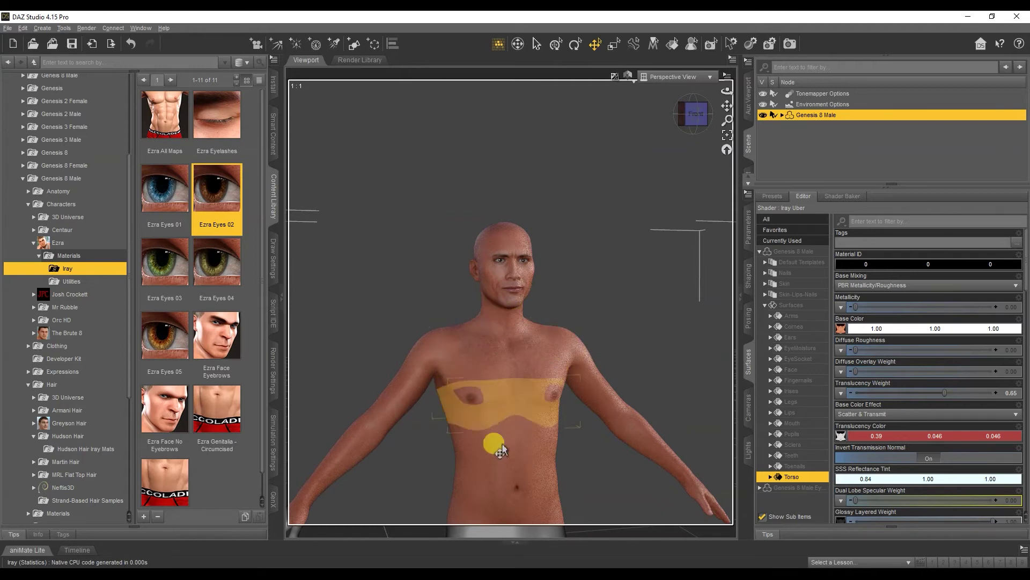
Set the figure's Ezra actor shape to 100% to give it a muscular full body
left_click(749, 277)
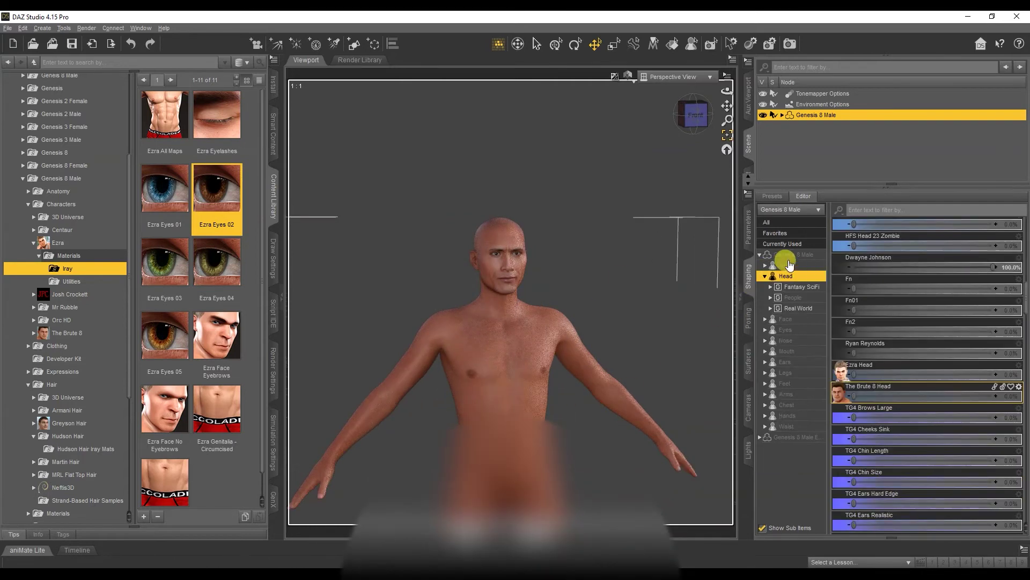
left_click_drag(726, 119, 799, 178)
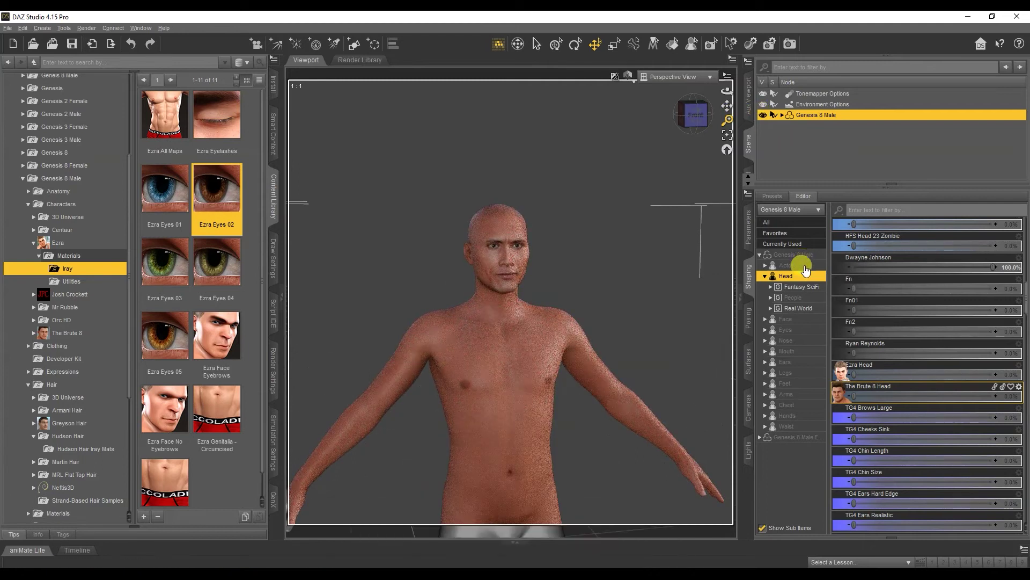
left_click(786, 265)
left_click_drag(1025, 257, 1016, 498)
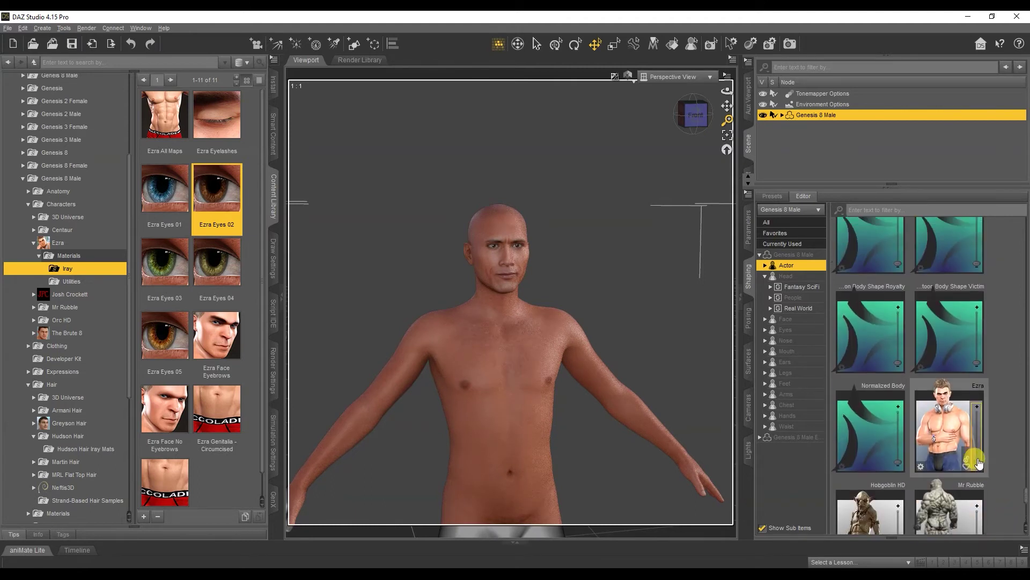
left_click_drag(980, 439, 976, 381)
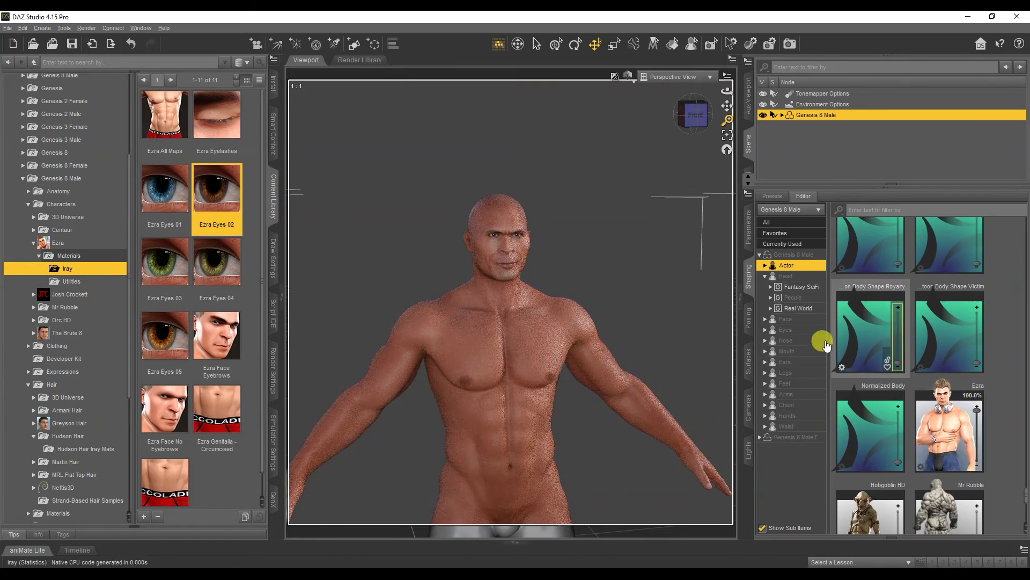
Set the Ezra Head morph to 0% among the figure's head shapes and frame the character
left_click(789, 277)
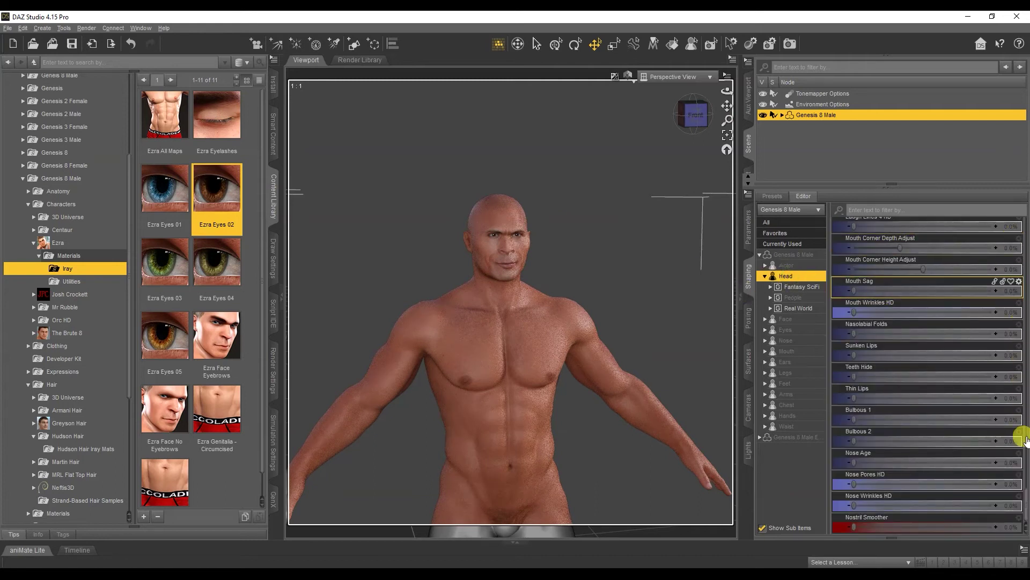
left_click_drag(1026, 505, 994, 338)
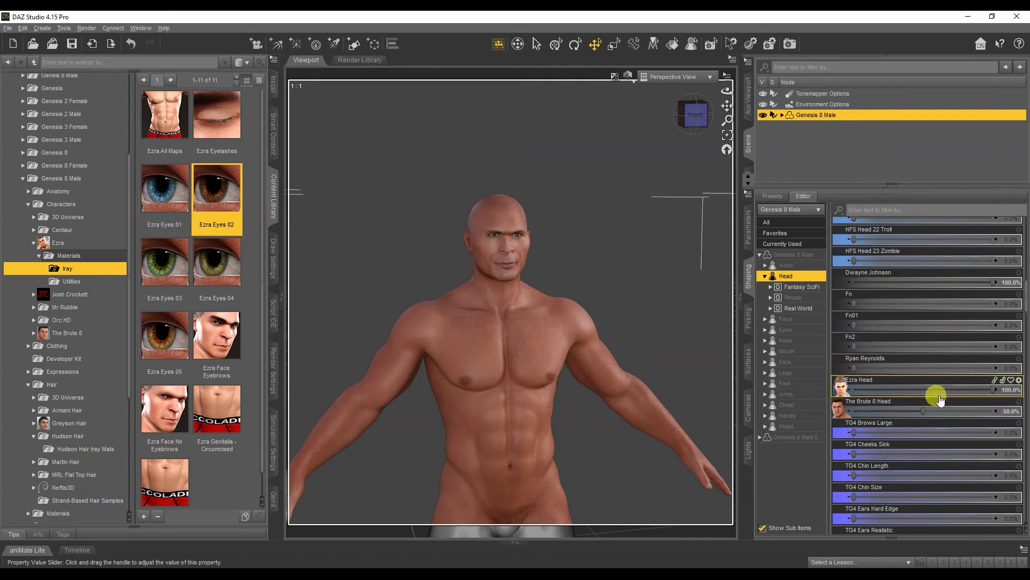
left_click_drag(989, 387, 820, 391)
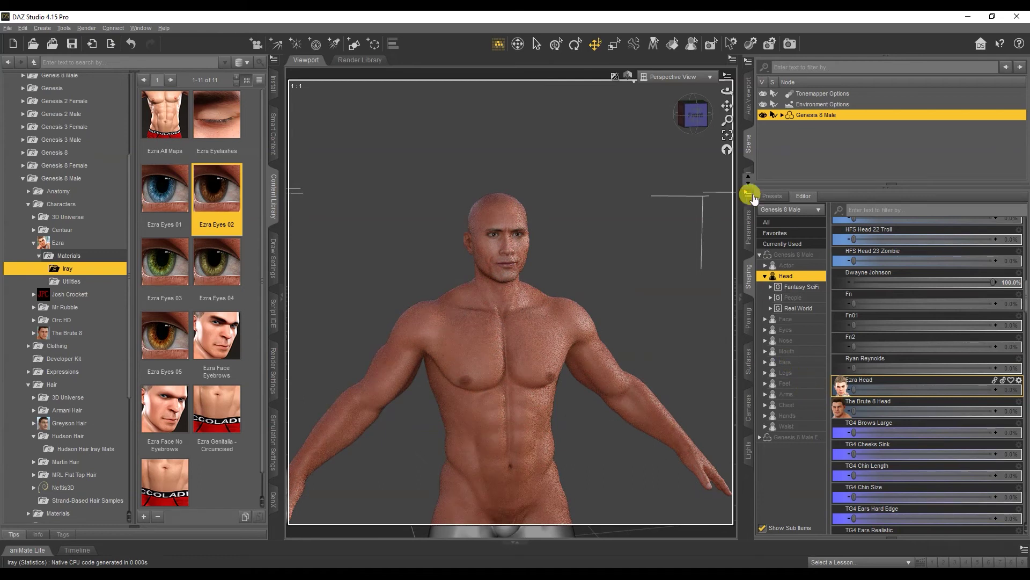
left_click_drag(727, 108, 726, 110)
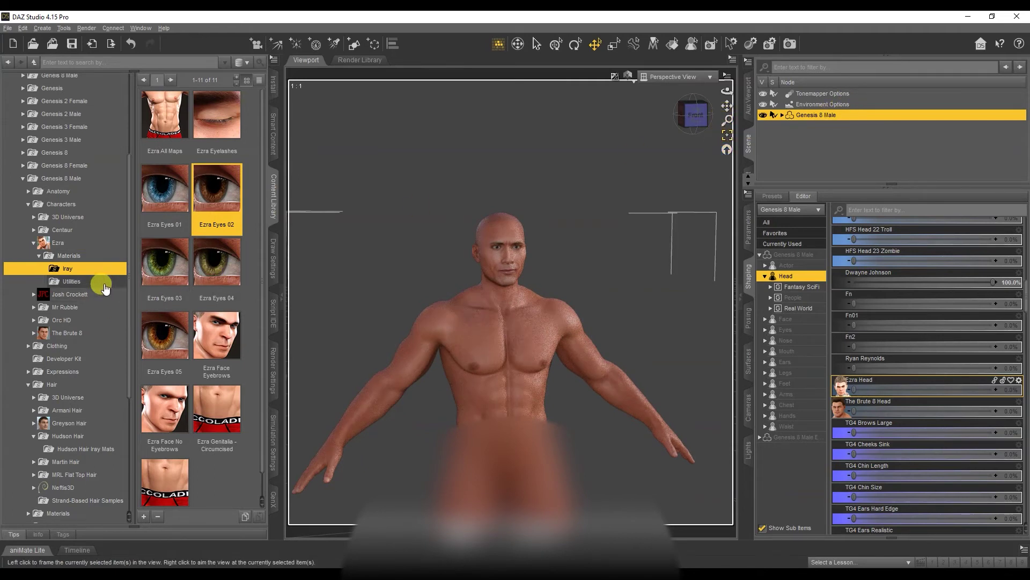
Look through the Genesis 8 Male clothing folders from 3D Universe to Midnight_stories for a suitable outfit
scroll(83, 314, "down", 3)
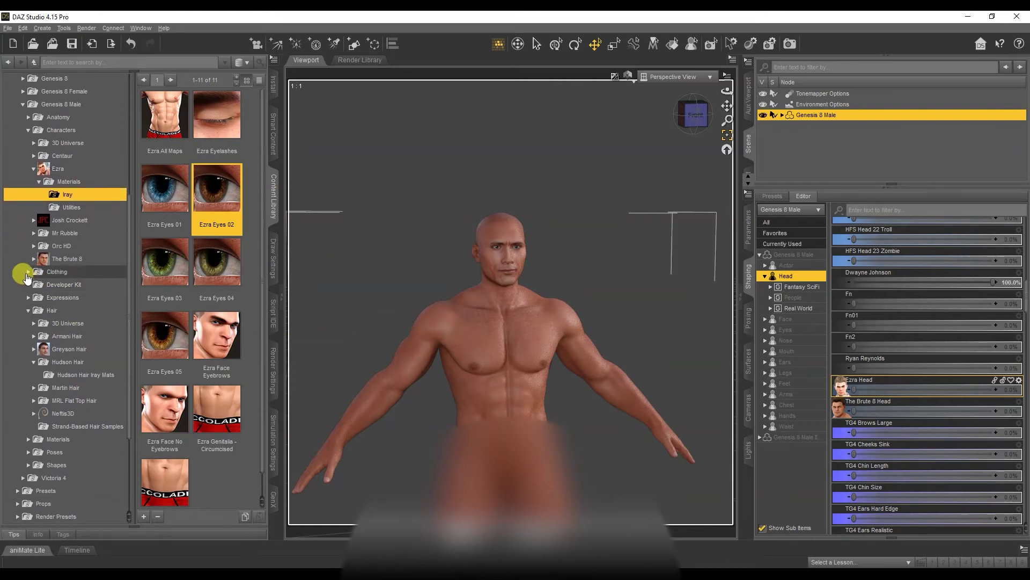
left_click(27, 272)
left_click(63, 286)
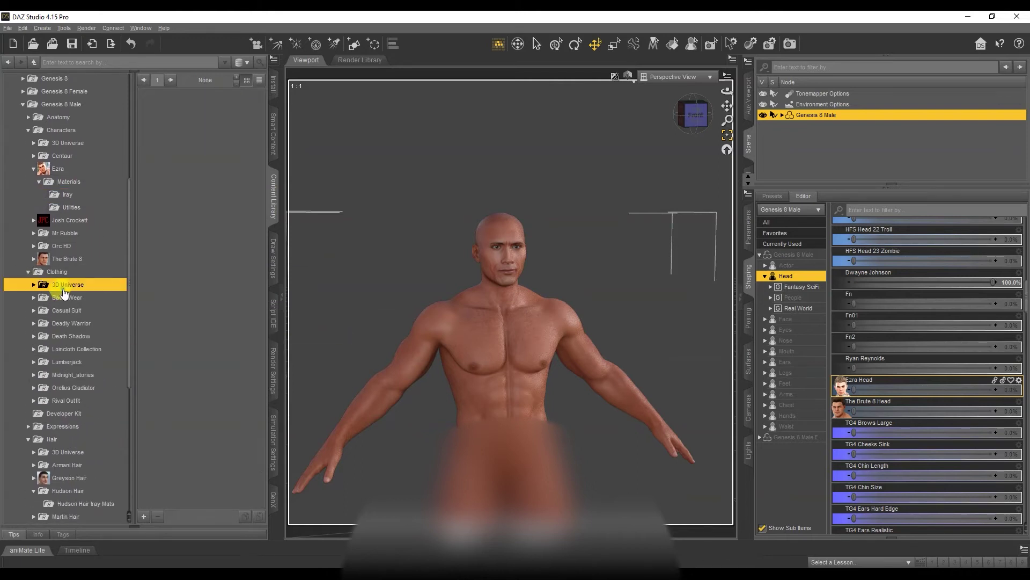
left_click(34, 284)
left_click(85, 298)
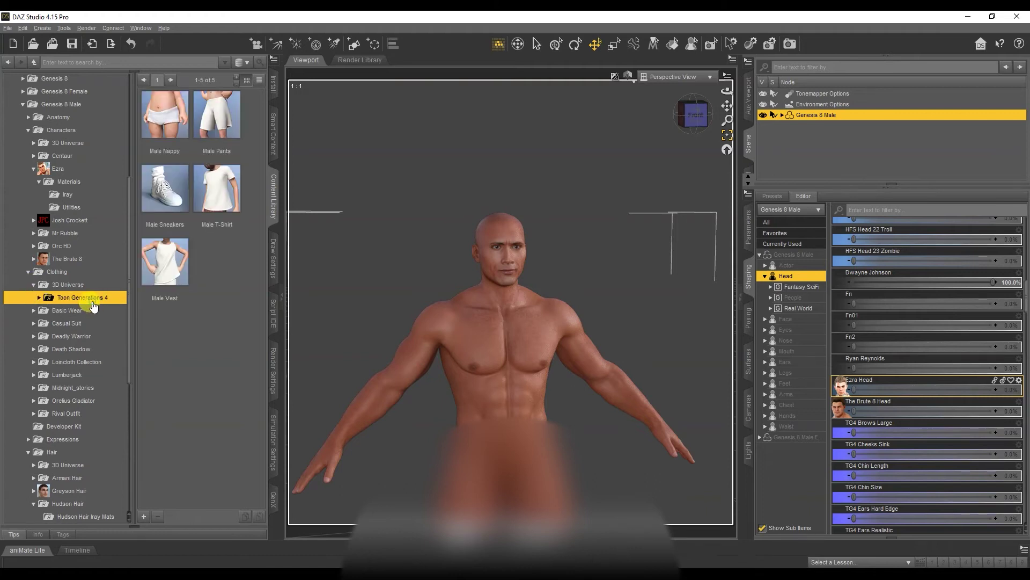
scroll(535, 212, "up", 3)
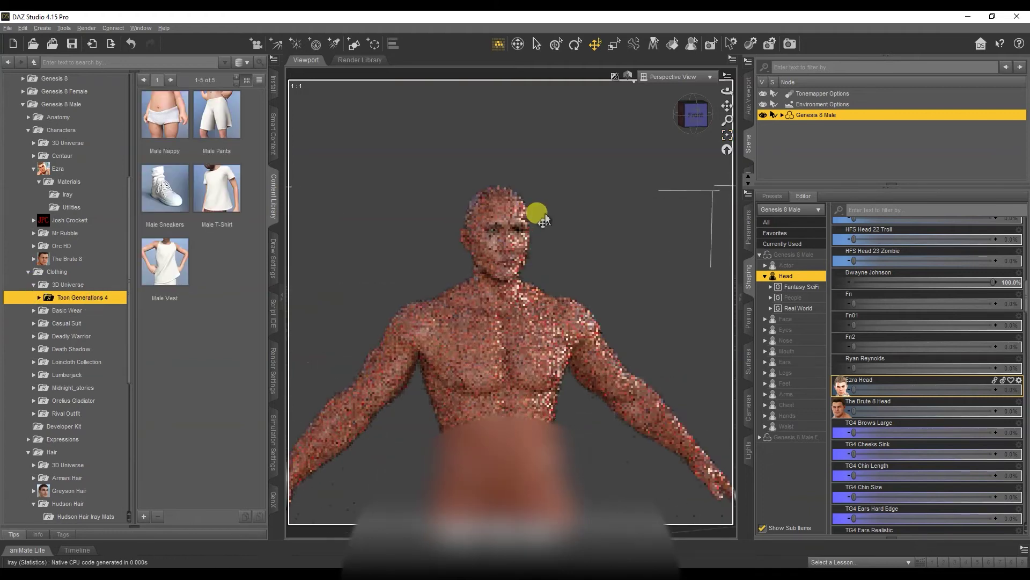
left_click(75, 311)
left_click(80, 324)
left_click(87, 337)
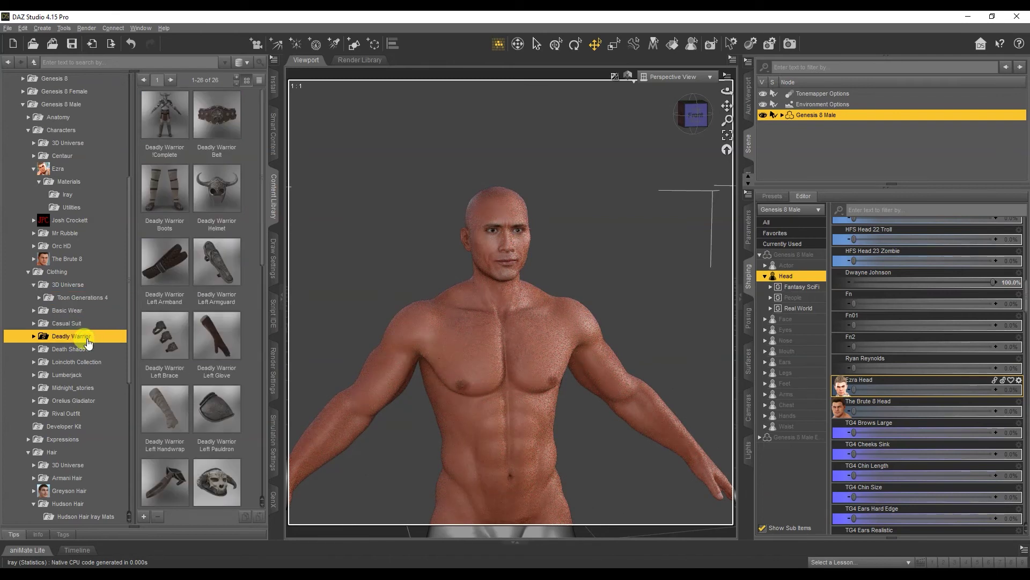
left_click(75, 350)
left_click(85, 362)
left_click(83, 374)
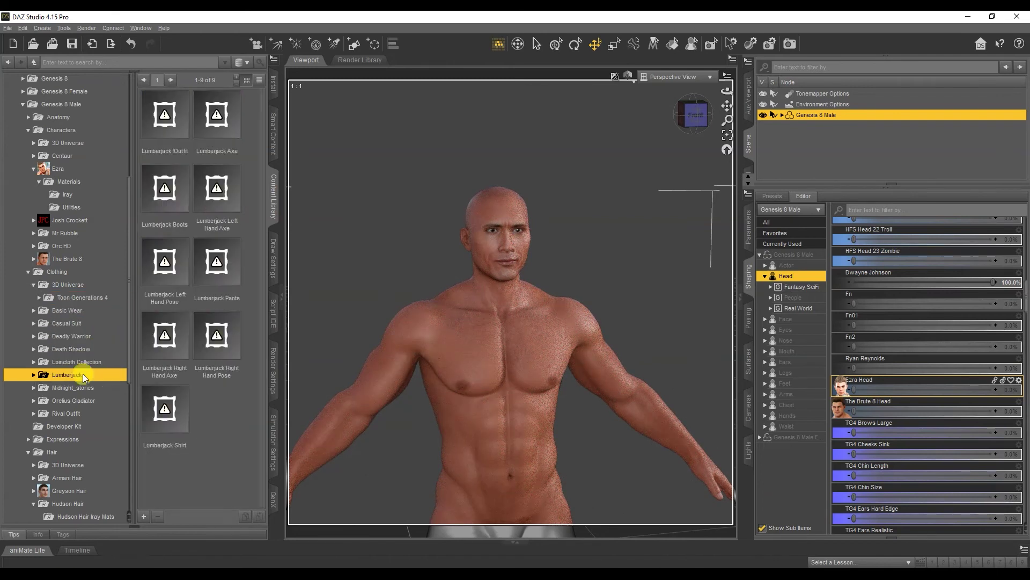
double_click(90, 389)
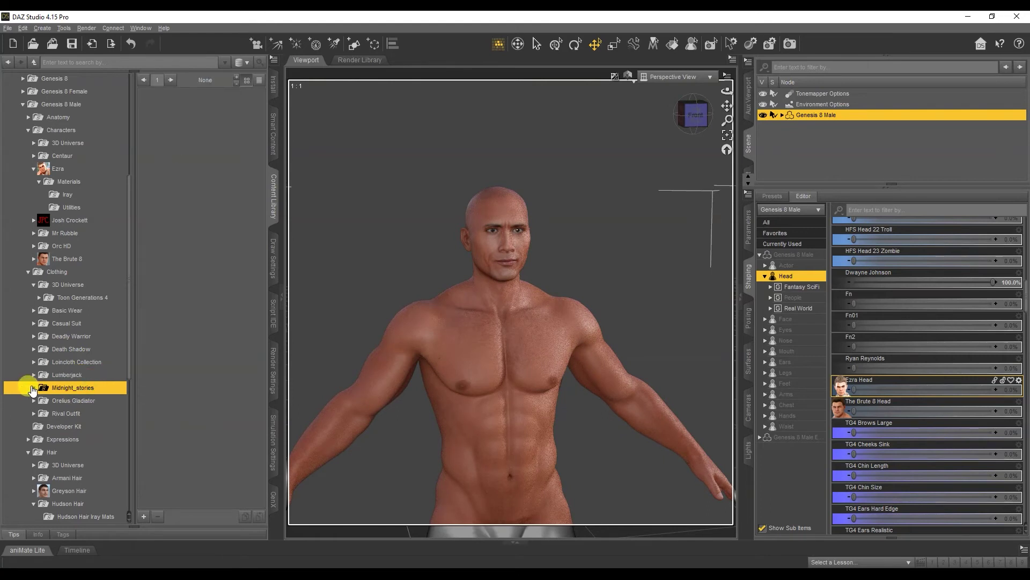
Check the Orelius Gladiator set and dress the figure in the complete Rival Outfit with Rival !Load All
left_click(79, 401)
left_click(78, 414)
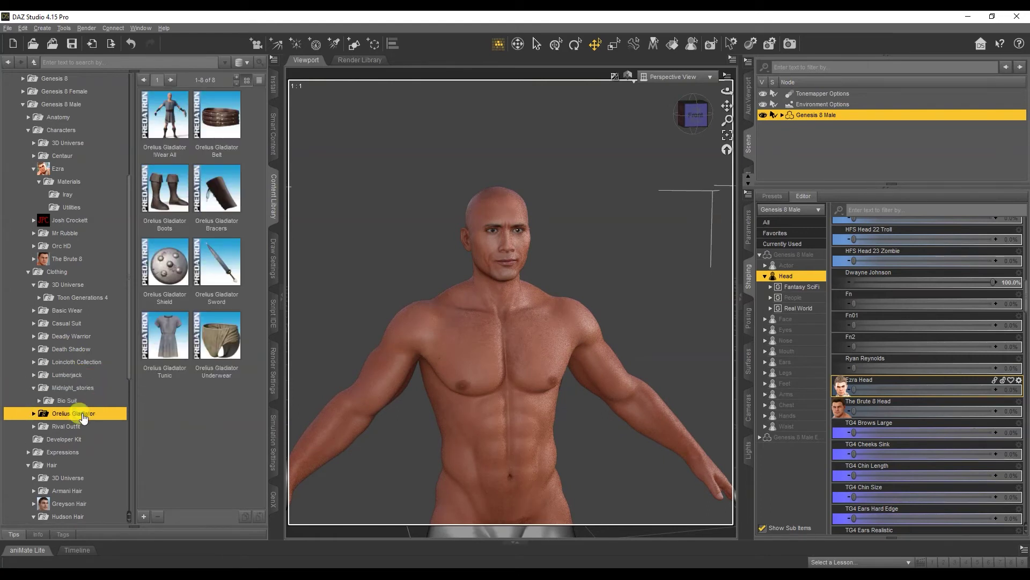
left_click(81, 427)
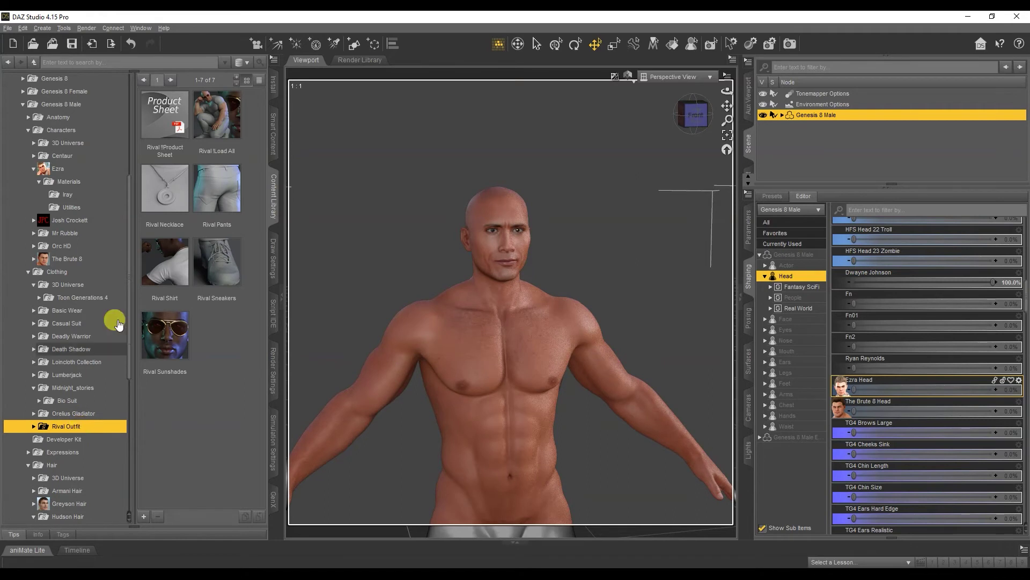
double_click(214, 131)
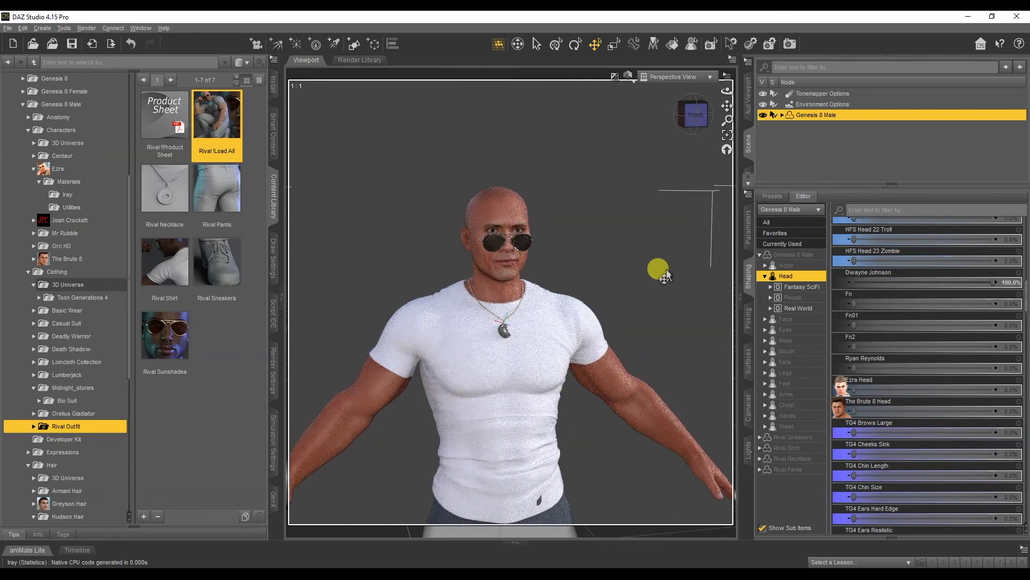
Delete the Rival Sunshades from the character's face
left_click(518, 242)
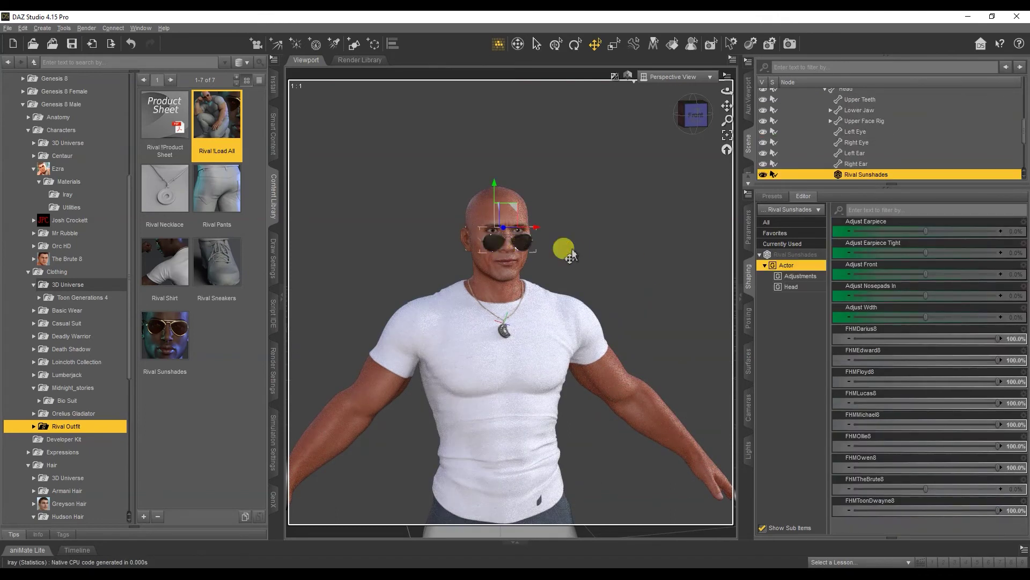
right_click(909, 176)
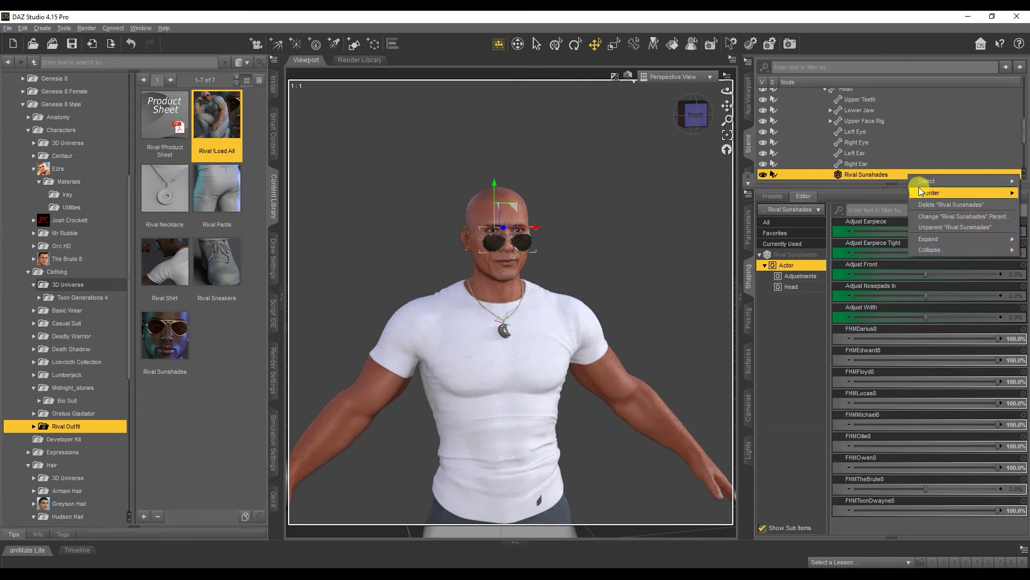
left_click(945, 205)
scroll(640, 206, "down", 5)
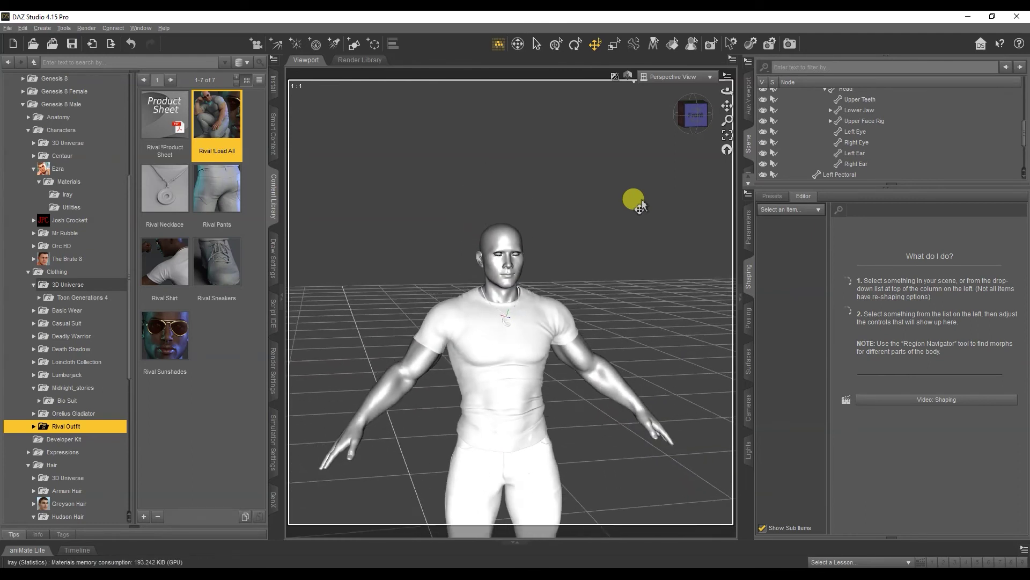
Select the Genesis 8 Male figure and open its Poses/Z Muscleman/Genesis 8 Male folder
scroll(858, 150, "up", 10)
left_click(782, 115)
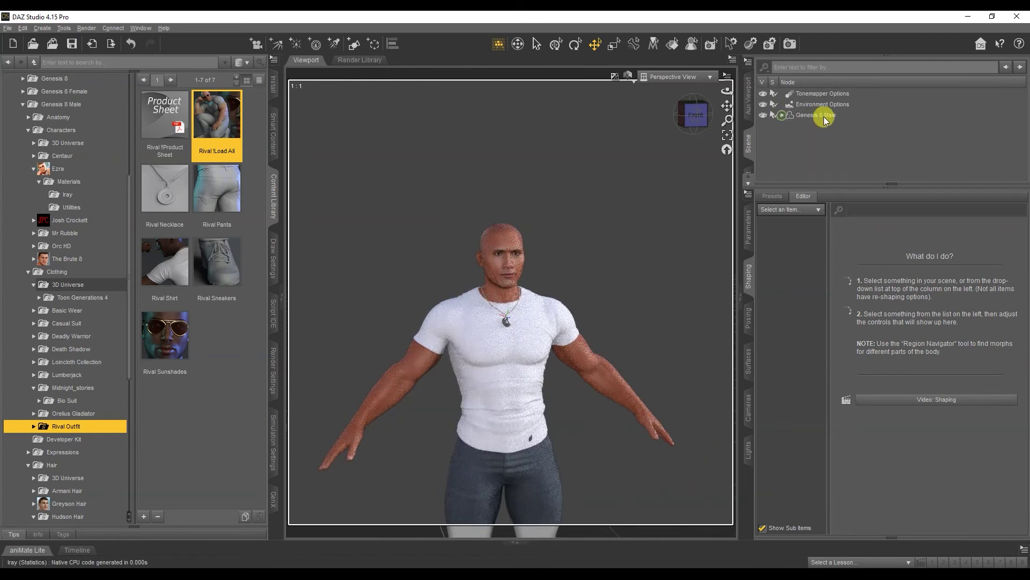
left_click(821, 115)
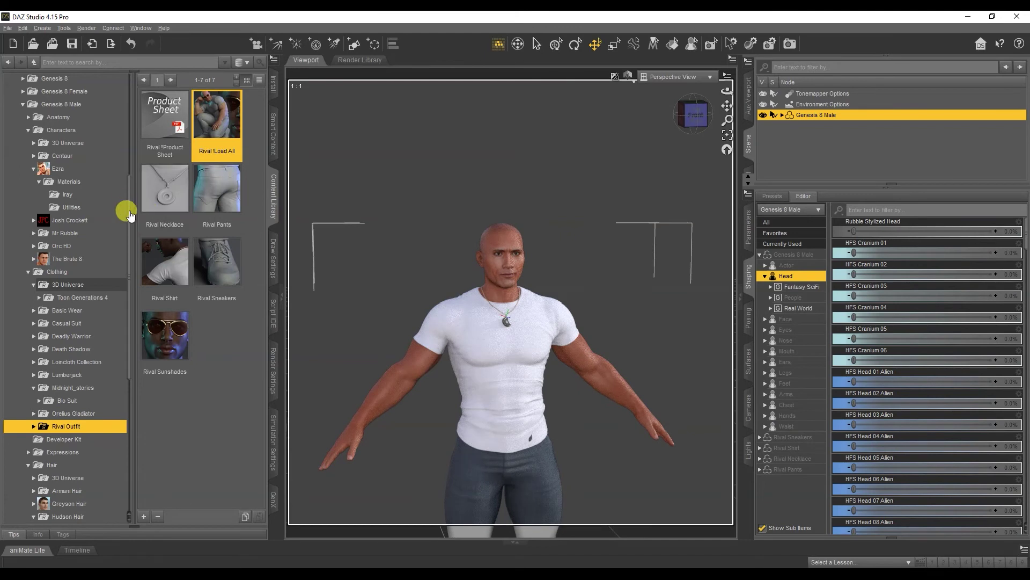
scroll(101, 407, "down", 7)
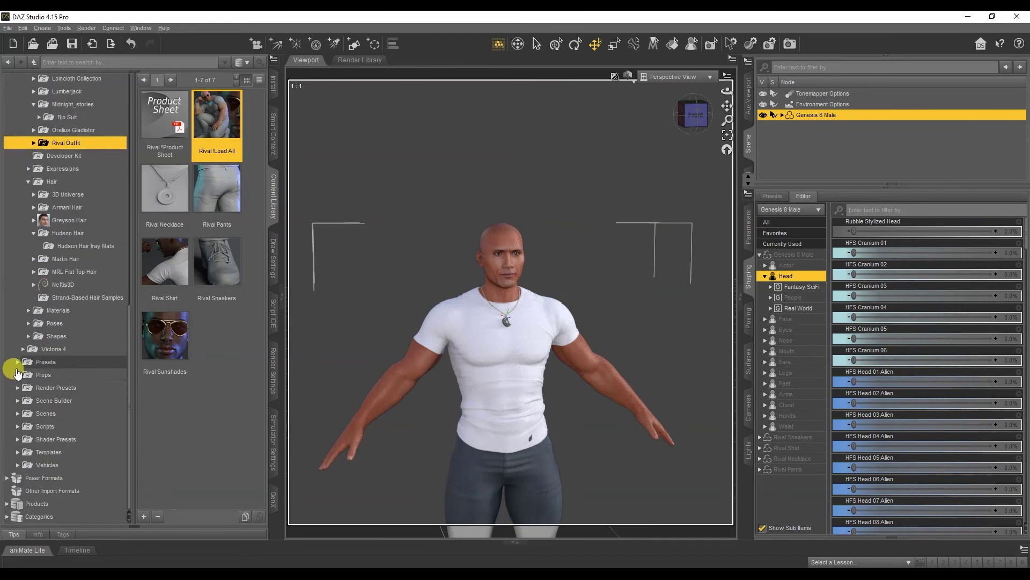
left_click(28, 323)
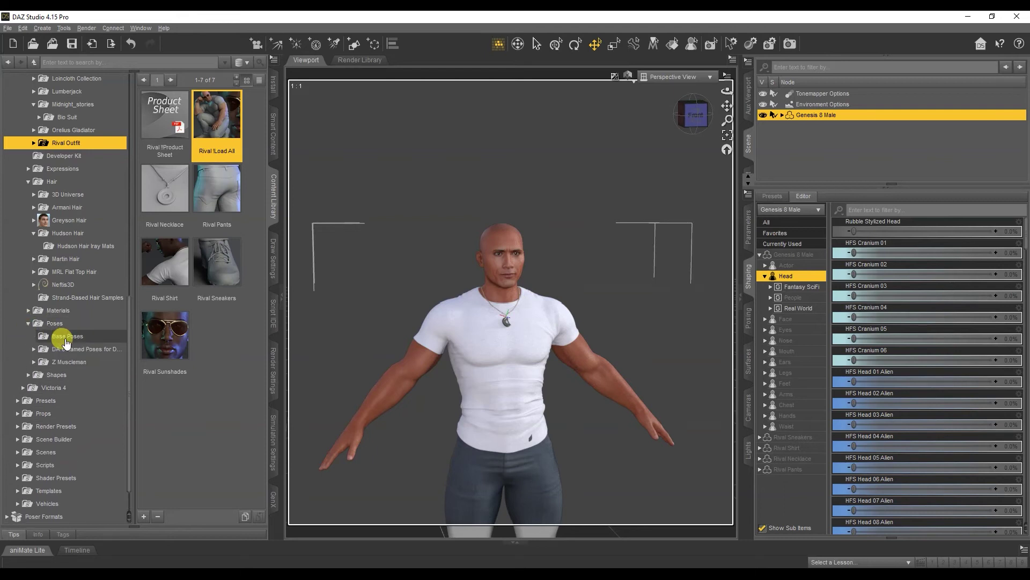
left_click(34, 361)
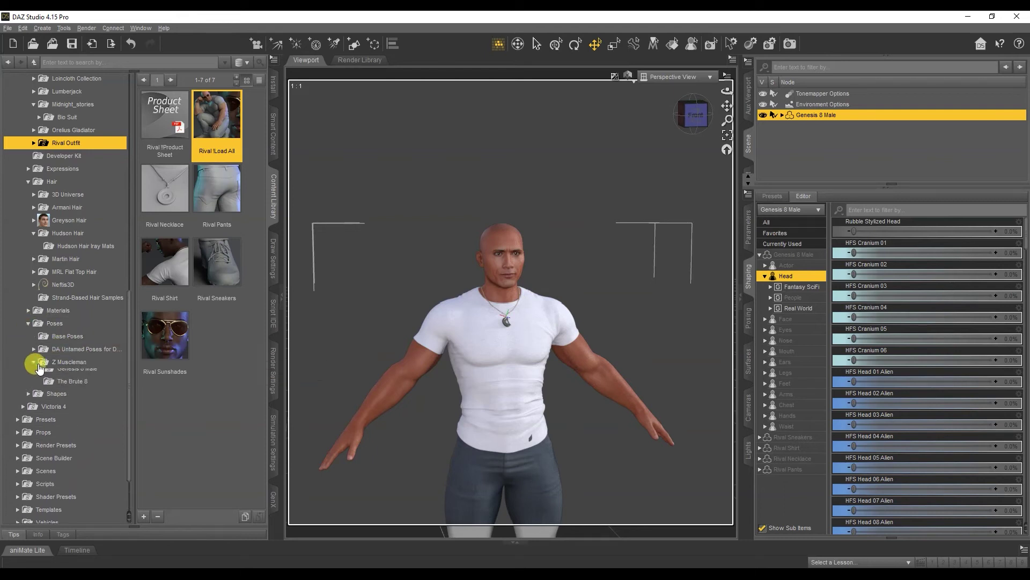
left_click(76, 374)
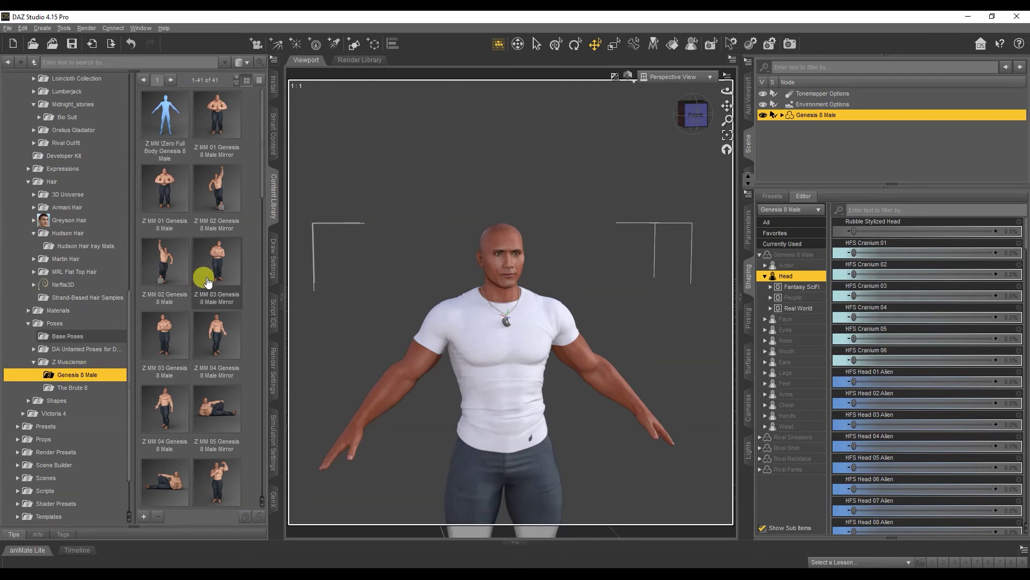
Try the Z MM 04 Genesis 8 Male Mirror pose and the biceps-flexing pose, turning the view to check each
double_click(220, 335)
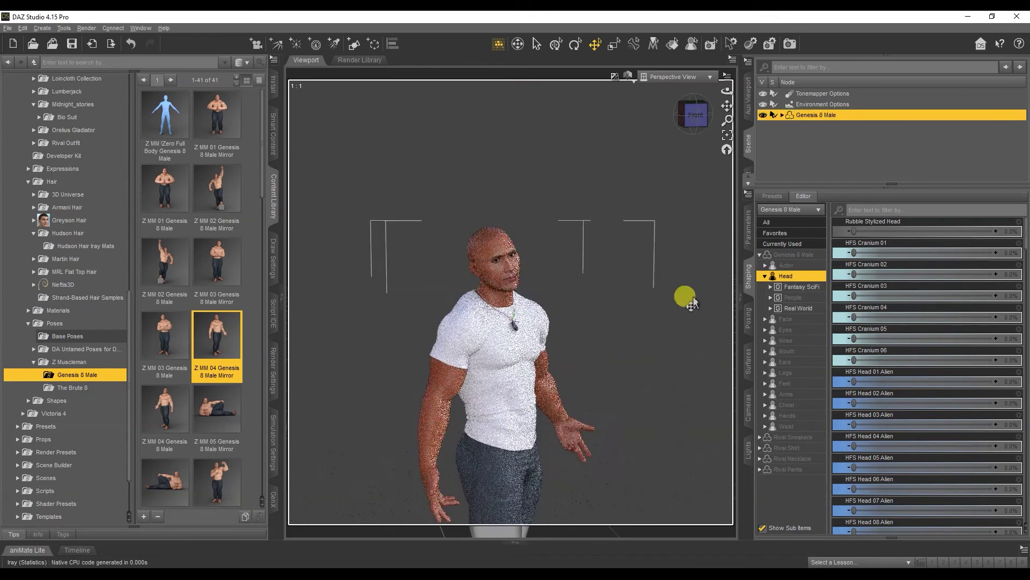
left_click_drag(727, 91, 711, 94)
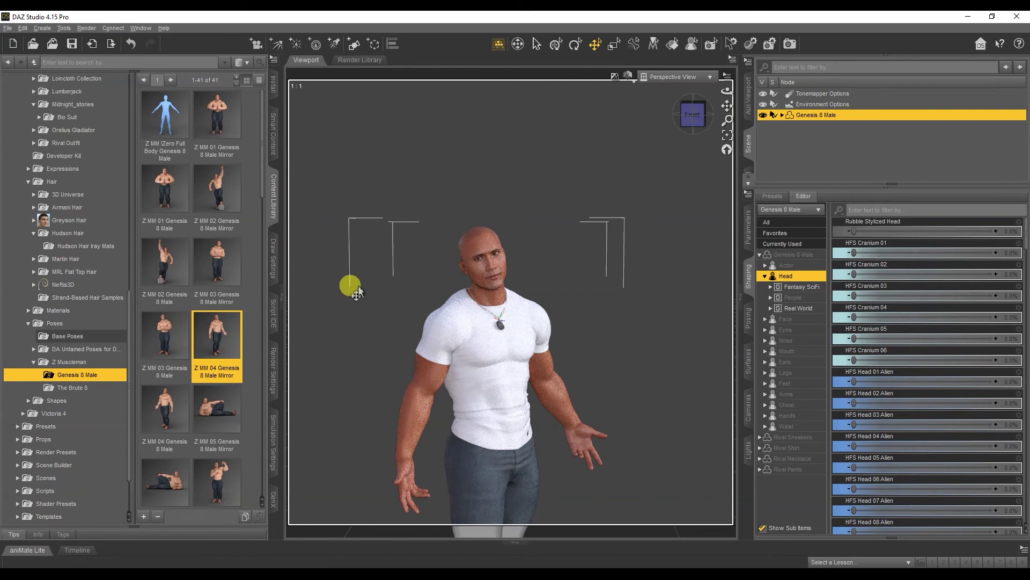
double_click(220, 475)
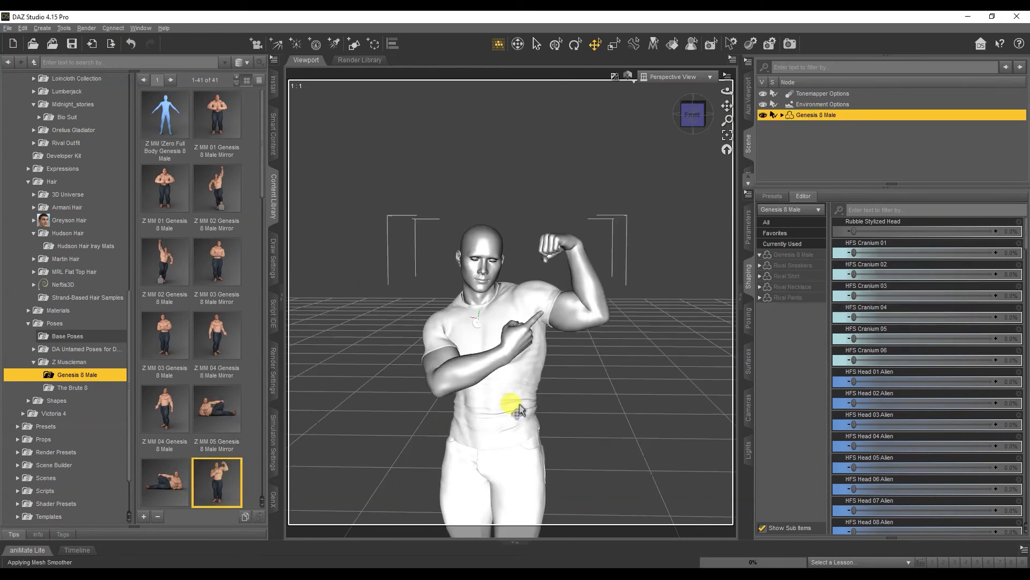
left_click_drag(725, 95, 725, 95)
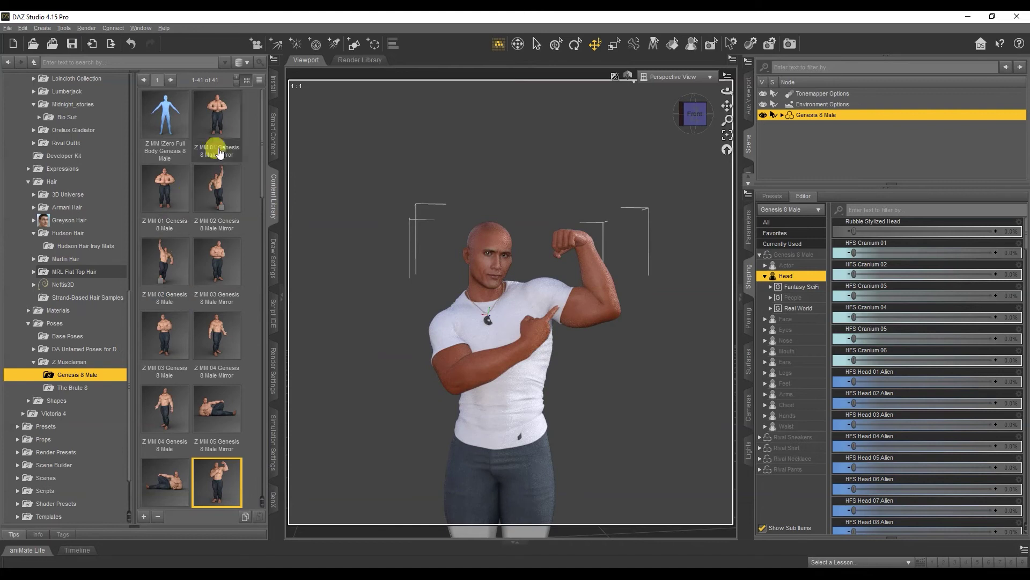
Apply the Z MM 01 Genesis 8 Male Mirror pose to the figure and browse further Z Muscleman poses
double_click(224, 123)
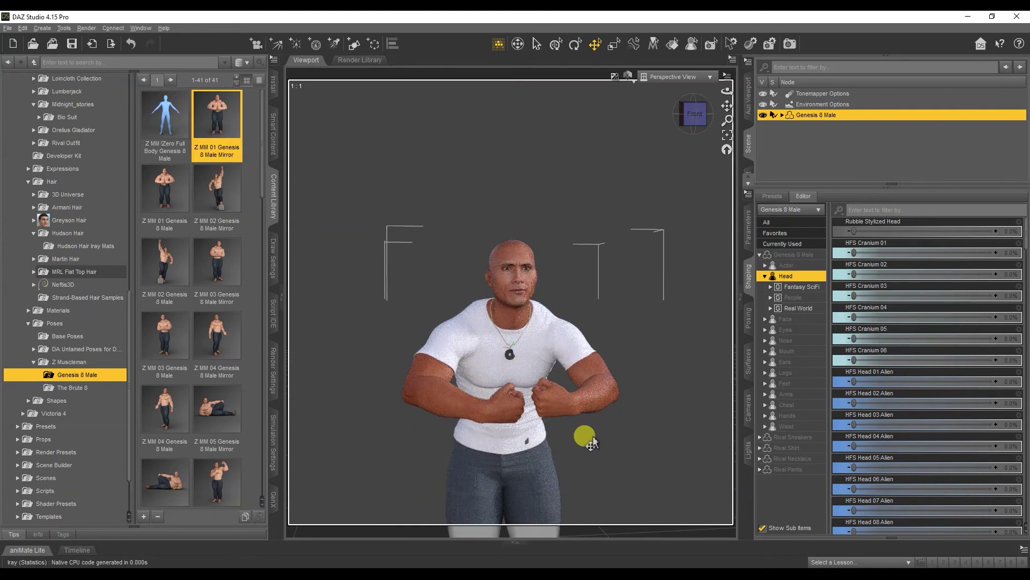
scroll(167, 340, "down", 6)
scroll(174, 351, "down", 1)
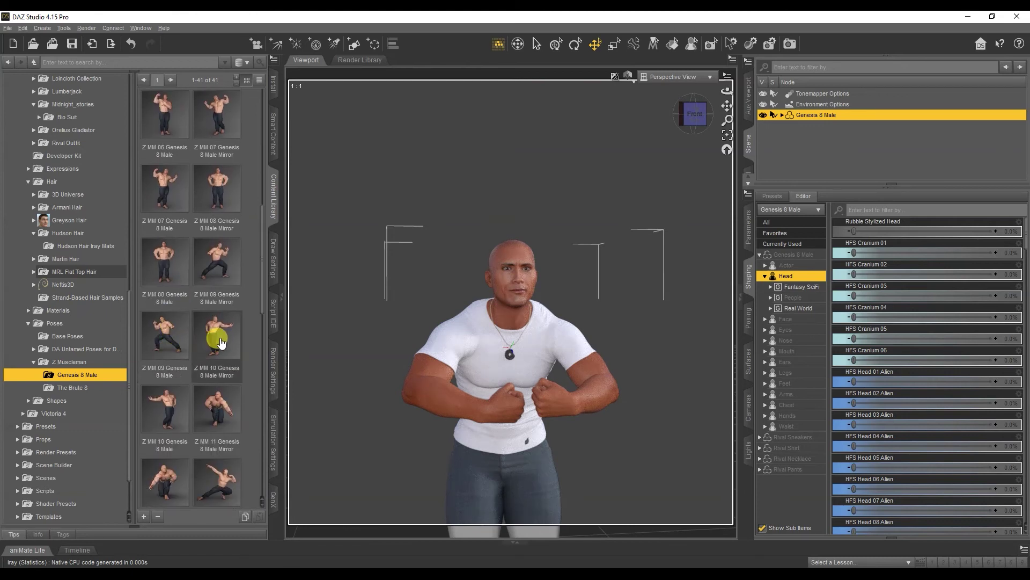
Apply the Z MM 17 Genesis 8 Male Mirror pose to the figure and turn the view to face him
scroll(220, 342, "down", 6)
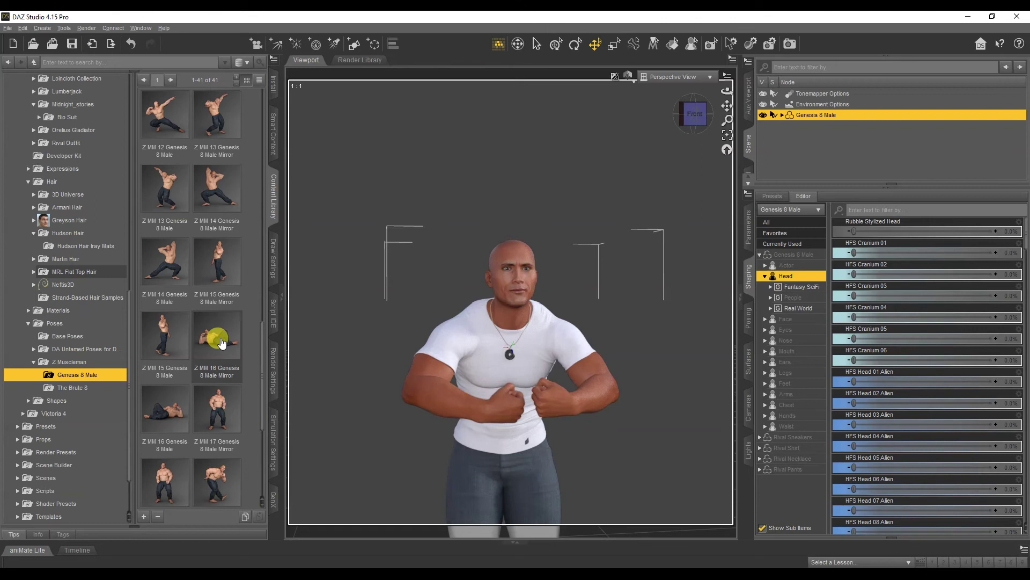
double_click(218, 407)
left_click_drag(445, 438, 538, 441)
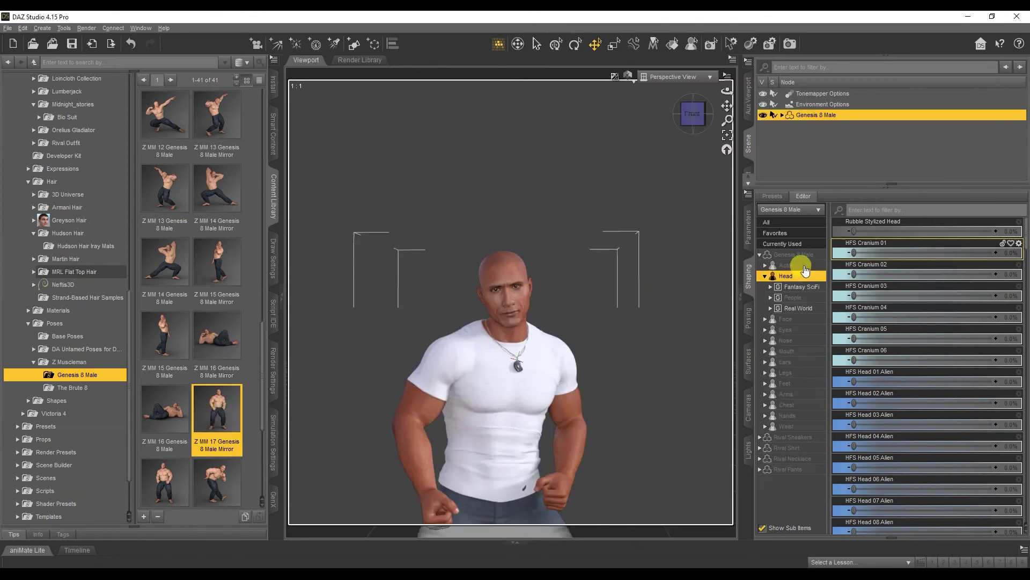
In the Genesis 8 Male's Actor shaping morphs, set Bodybuilder Size to 59.4%
left_click(803, 267)
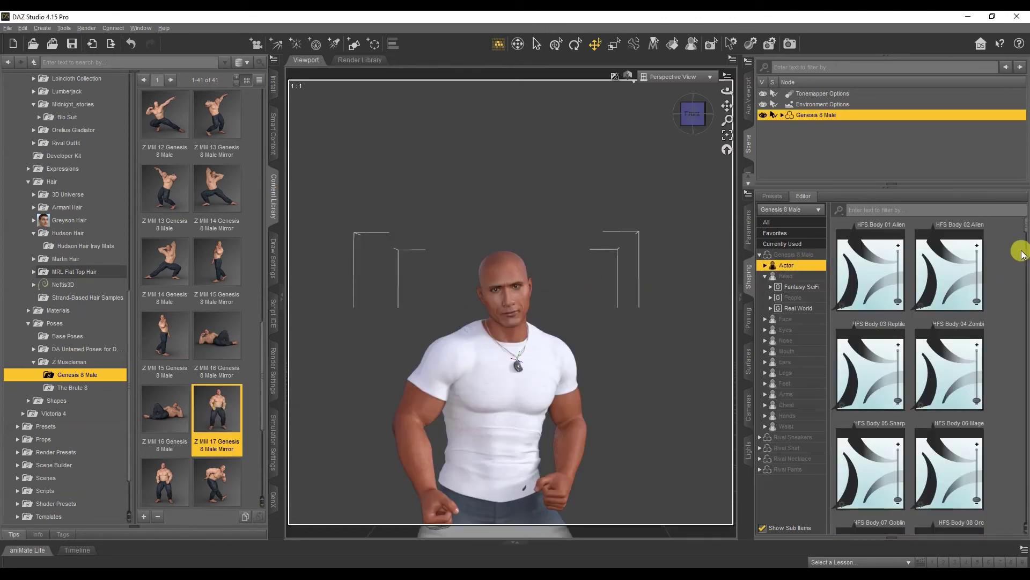
left_click_drag(1022, 226, 977, 297)
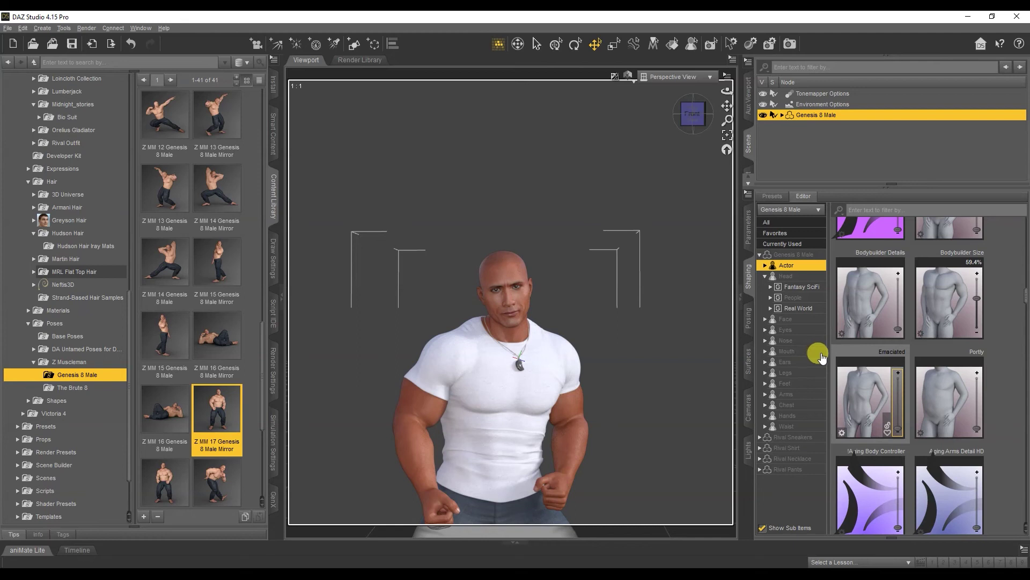
scroll(843, 337, "down", 3)
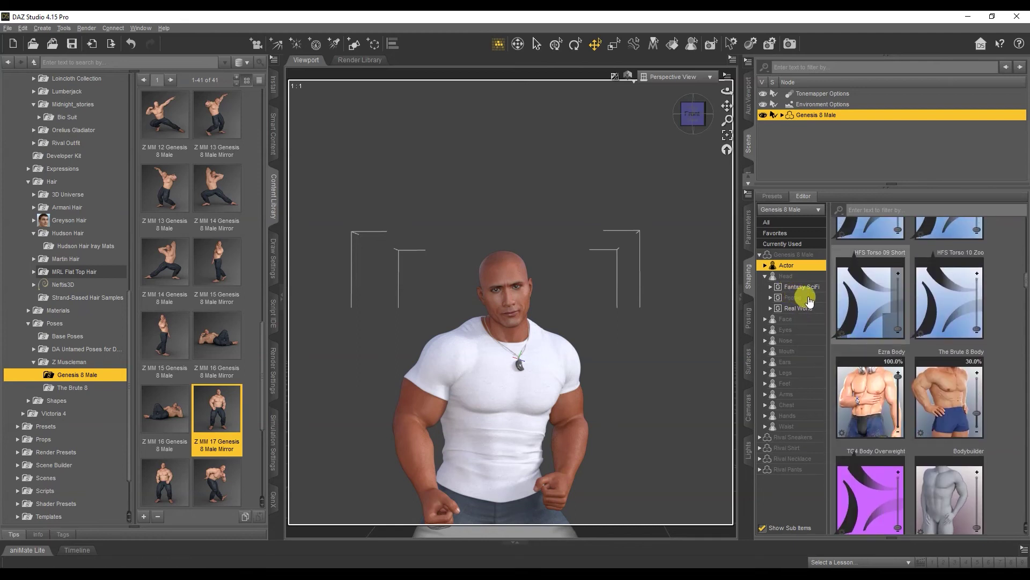
In the Head shaping morphs, set The Brute 8 Head to 25% and look through the remaining head morphs
left_click(785, 275)
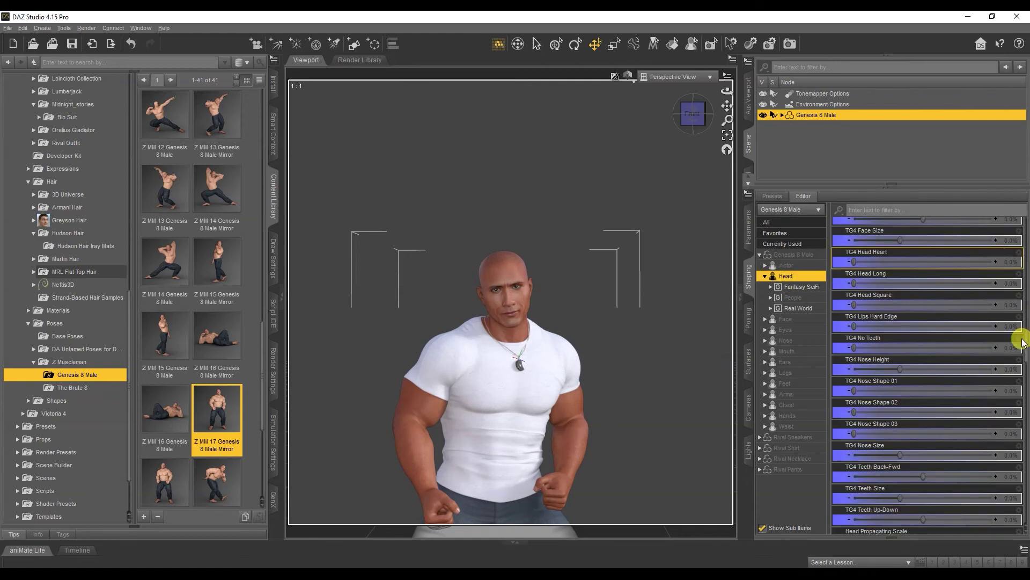
left_click_drag(1022, 342, 1013, 290)
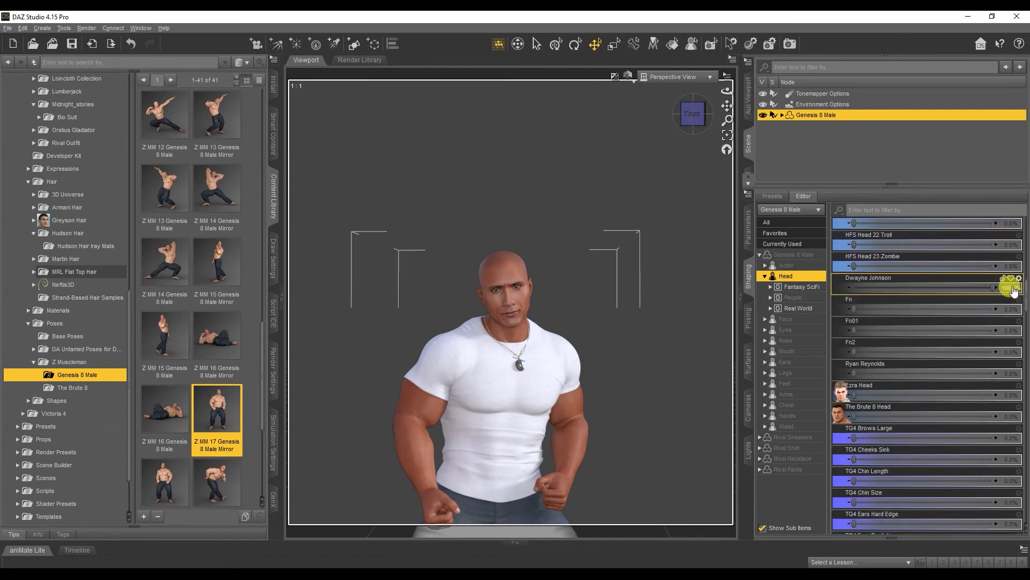
scroll(1013, 290, "down", 3)
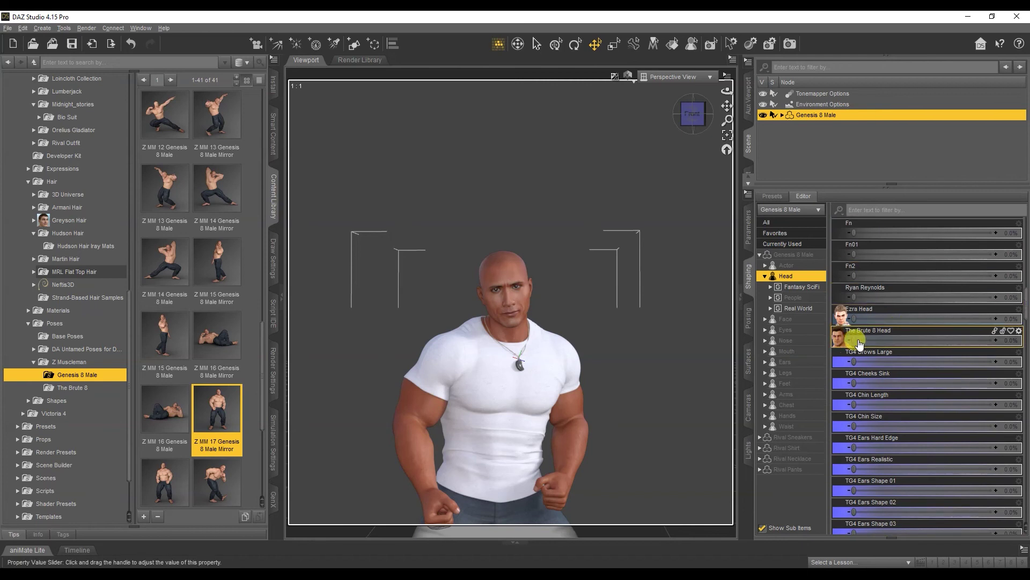
left_click_drag(874, 342, 897, 342)
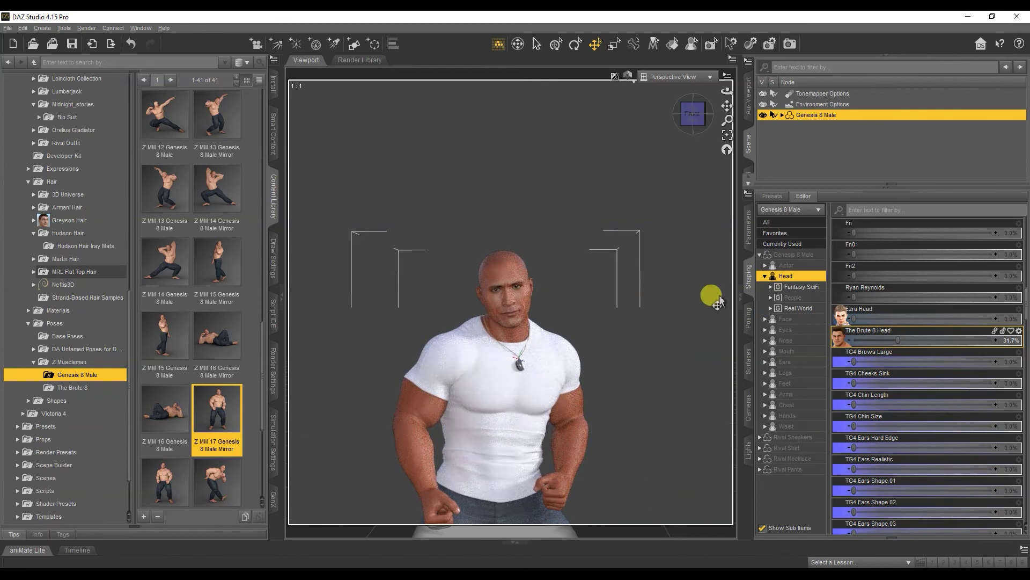
left_click(1010, 339)
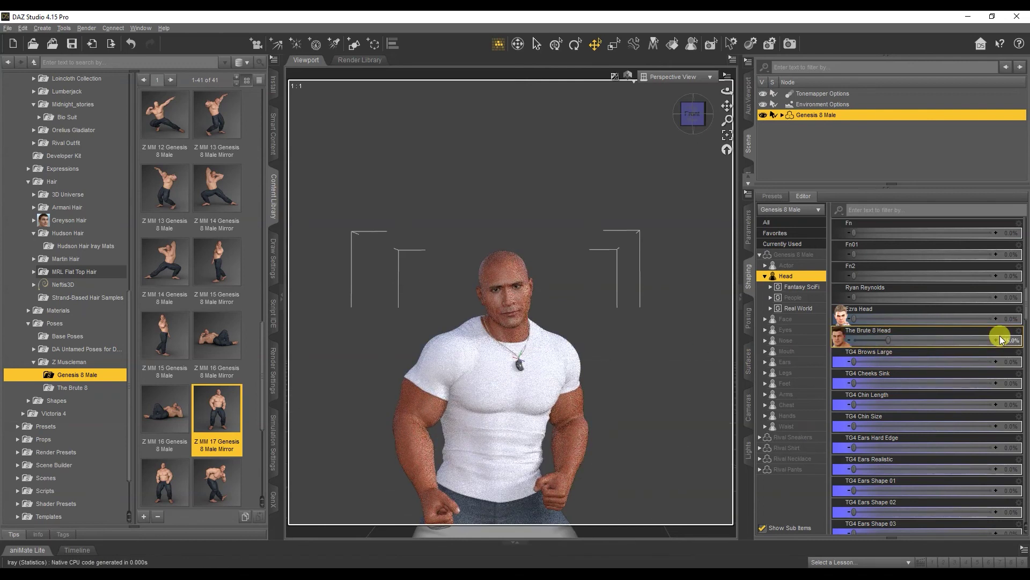
scroll(959, 396, "down", 3)
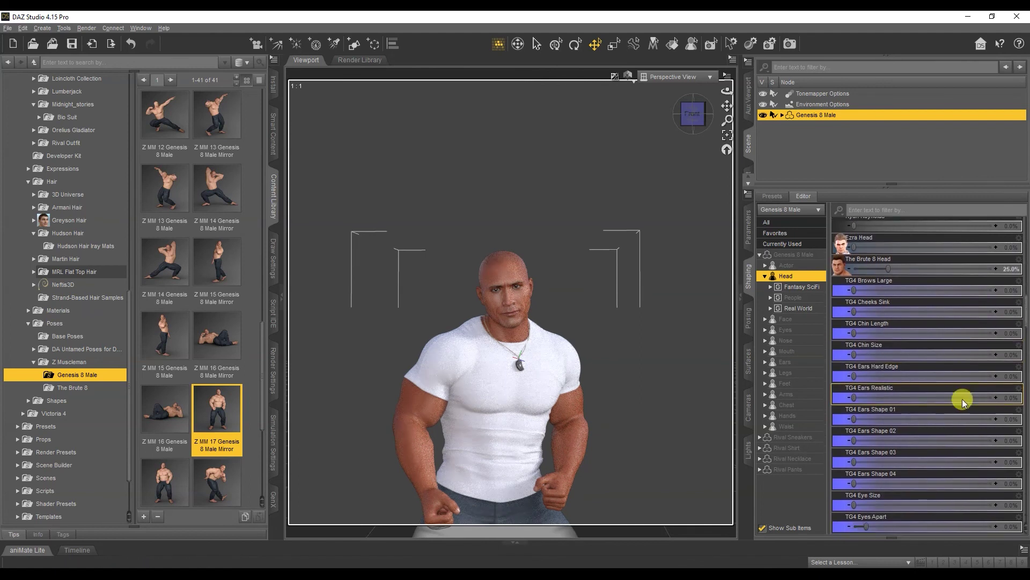
scroll(959, 396, "down", 2)
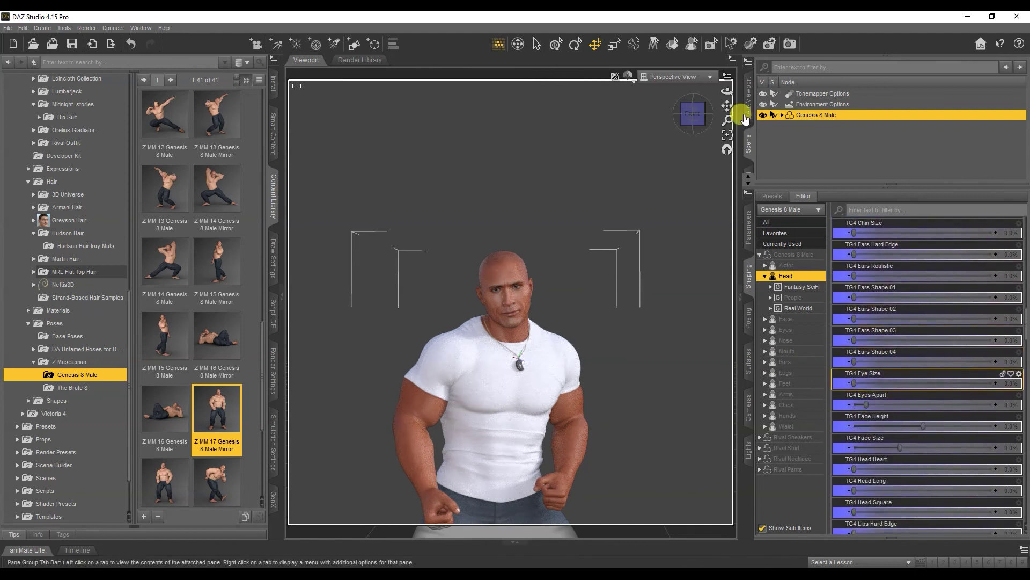
Apply the leaning standing pose listed after Base Pose Standing A in Base Poses and orbit to frame the figure from the front
mouse_move(727, 105)
left_mouse_down()
mouse_move(725, 115)
mouse_move(728, 106)
left_mouse_up()
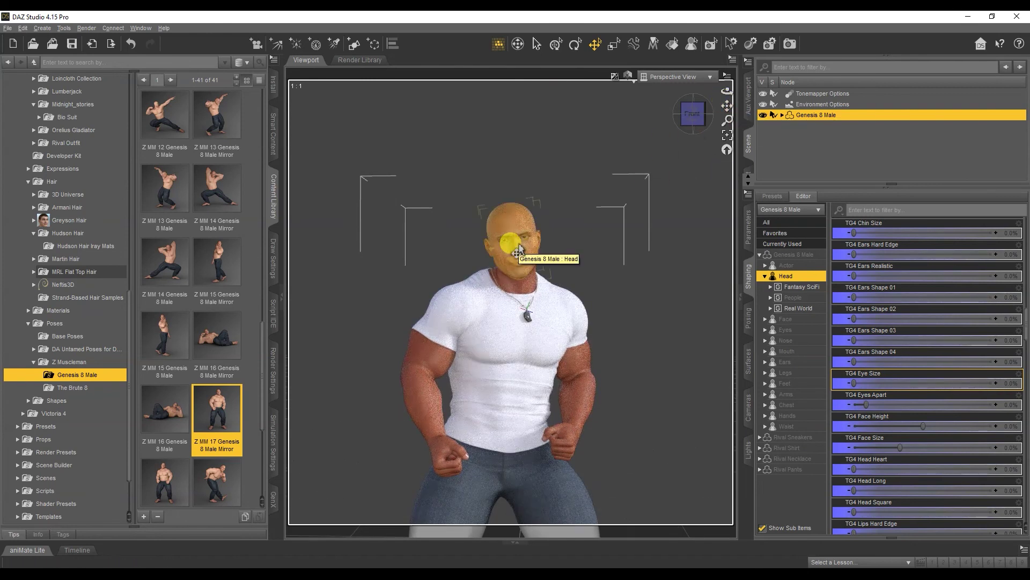
scroll(651, 340, "up", 3)
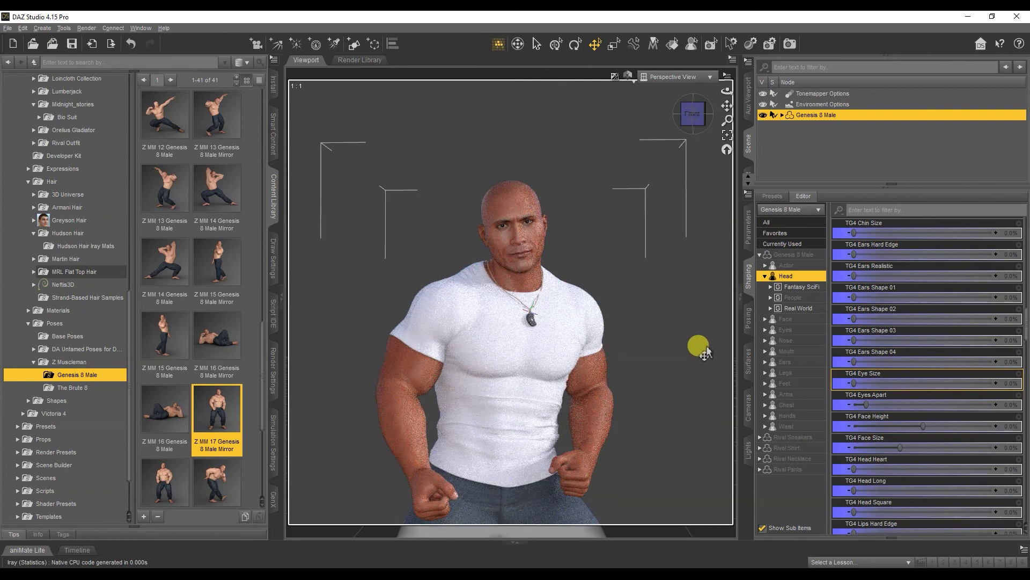
scroll(194, 384, "down", 3)
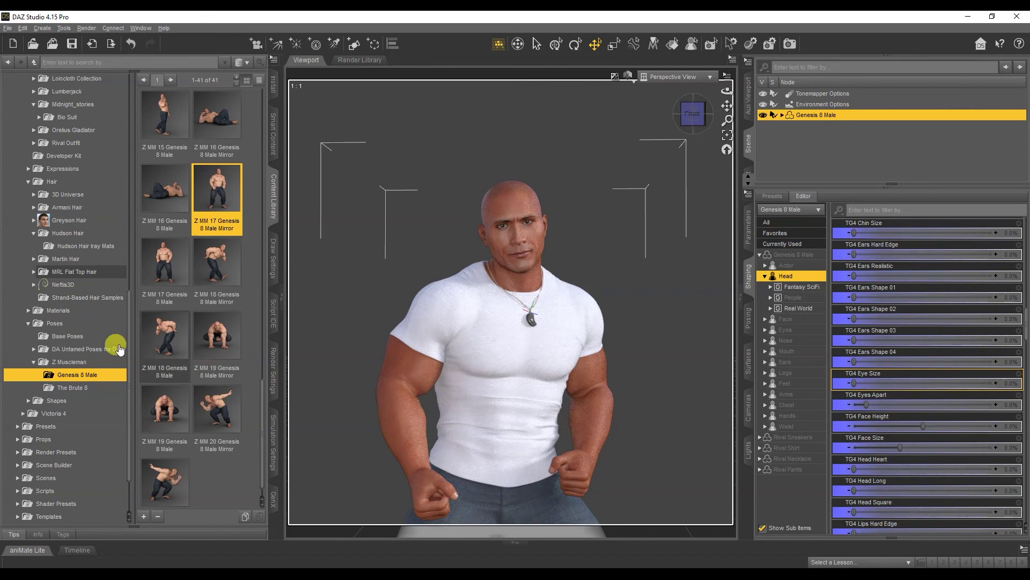
left_click(86, 362)
left_click(88, 387)
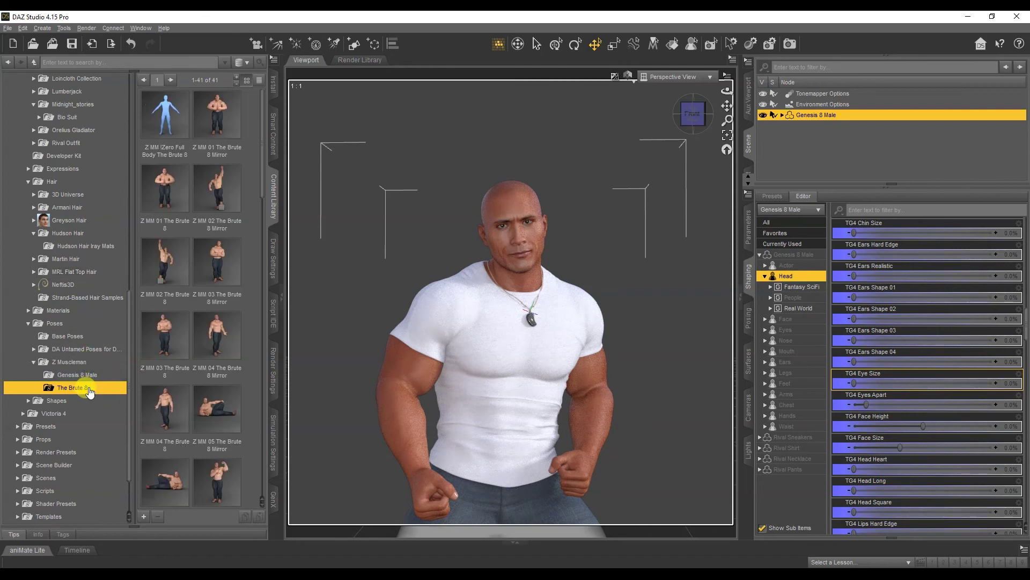
left_click(89, 338)
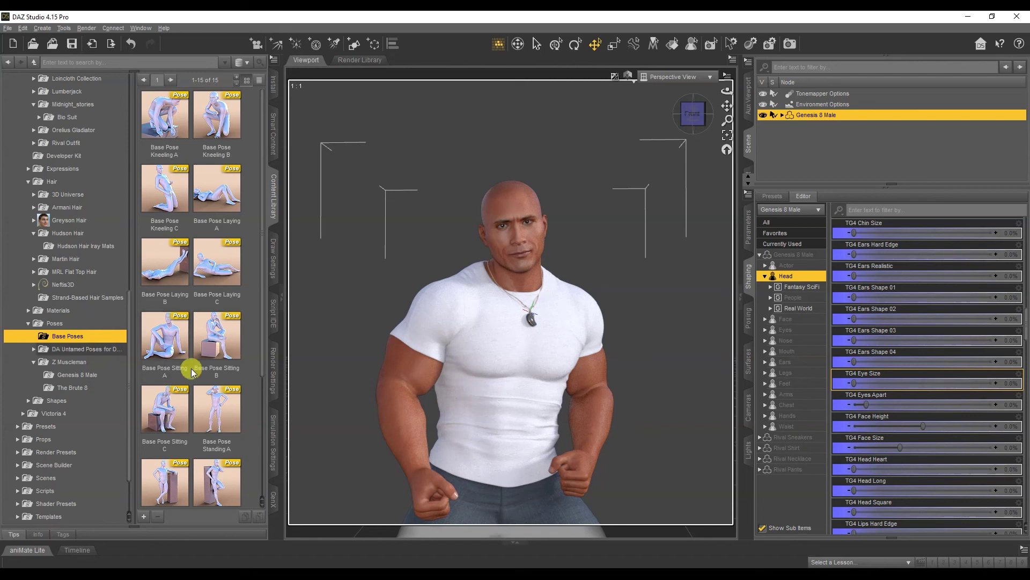
double_click(164, 483)
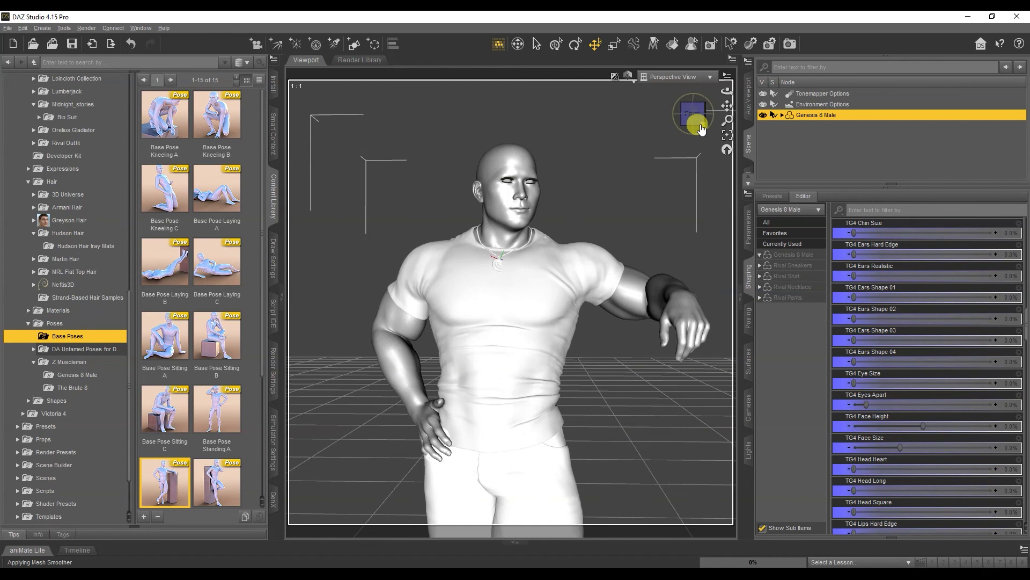
mouse_move(726, 107)
left_mouse_down()
mouse_move(722, 92)
mouse_move(709, 94)
mouse_move(724, 93)
left_mouse_up()
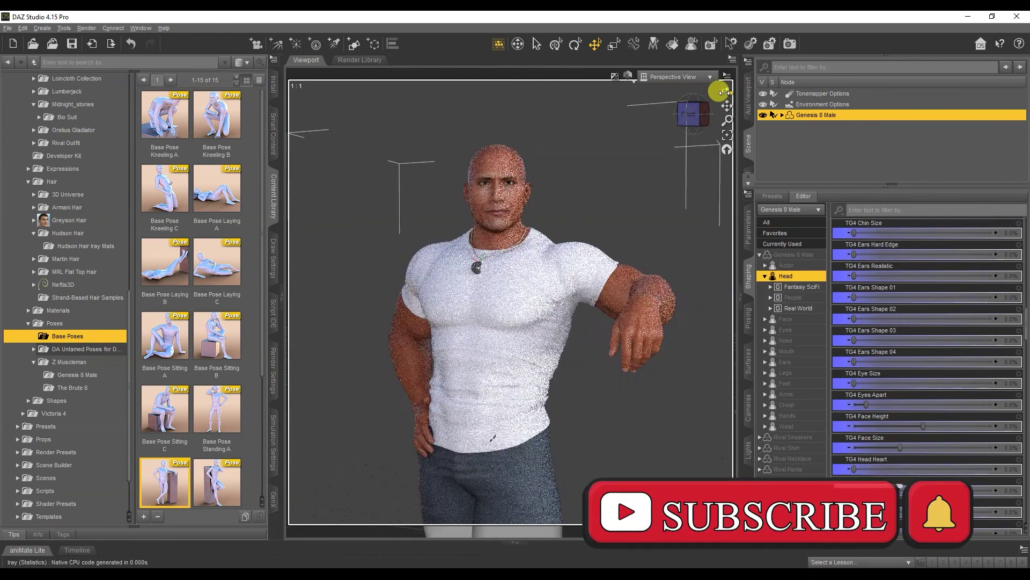